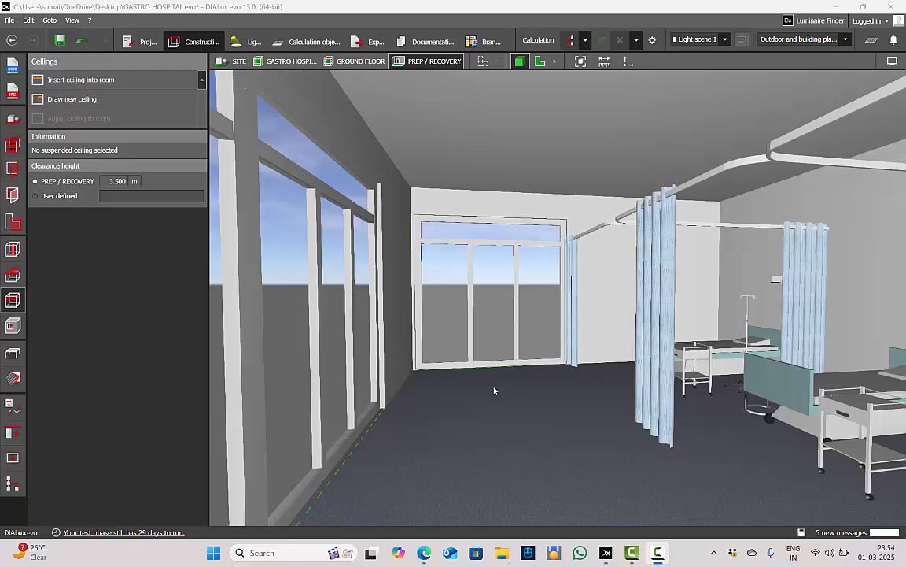
Switch to the browser and examine the grid ceiling image results for reference on suspended tile ceilings
key("alt+Tab")
left_click(245, 247)
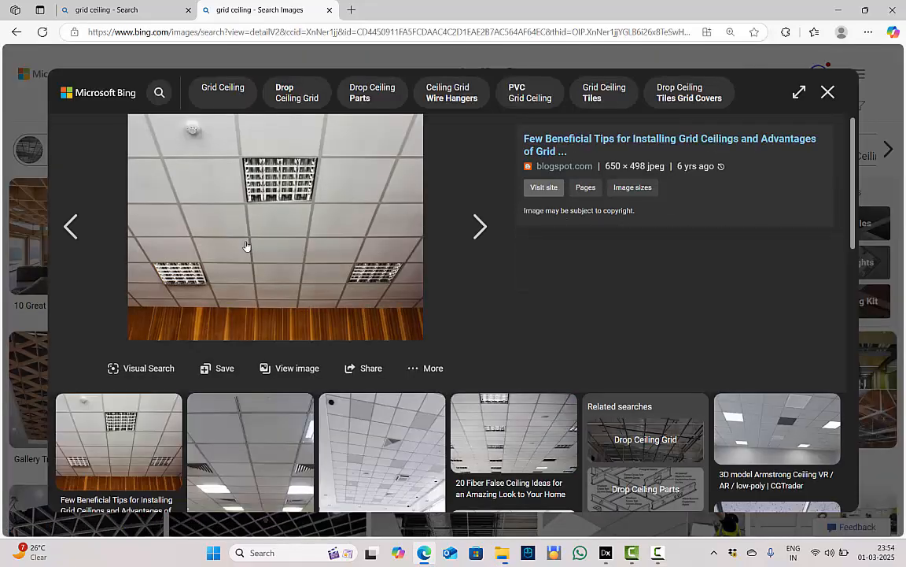
scroll(252, 240, "down", 5)
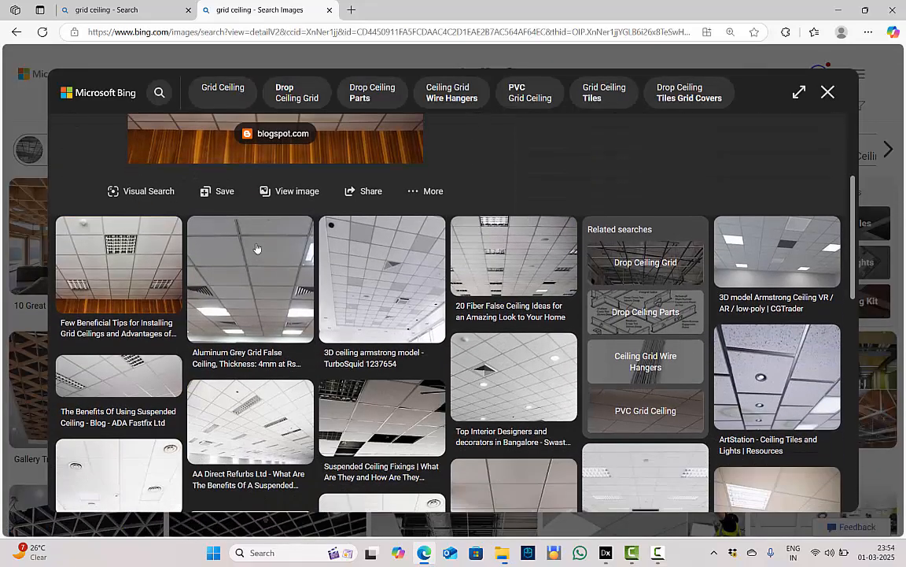
left_click(275, 222)
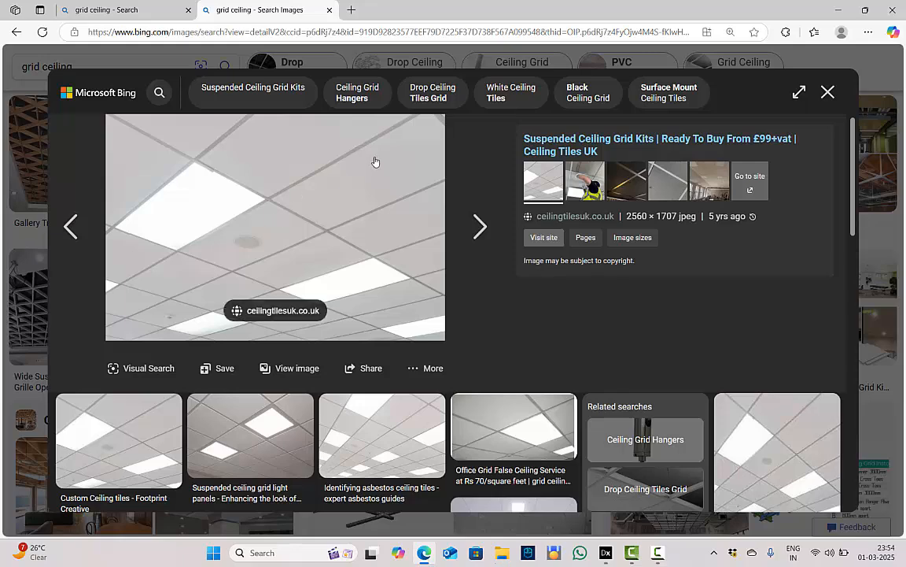
key("Escape")
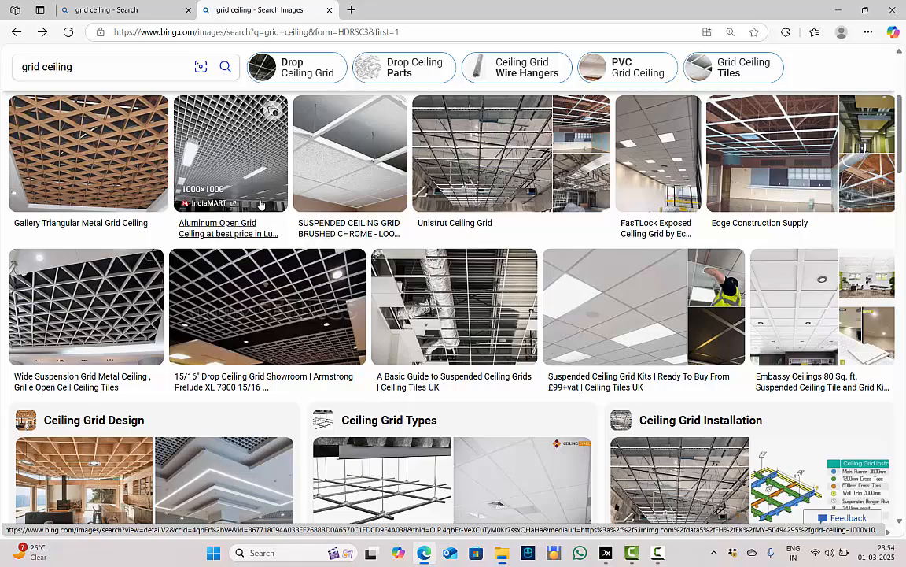
scroll(262, 205, "down", 2)
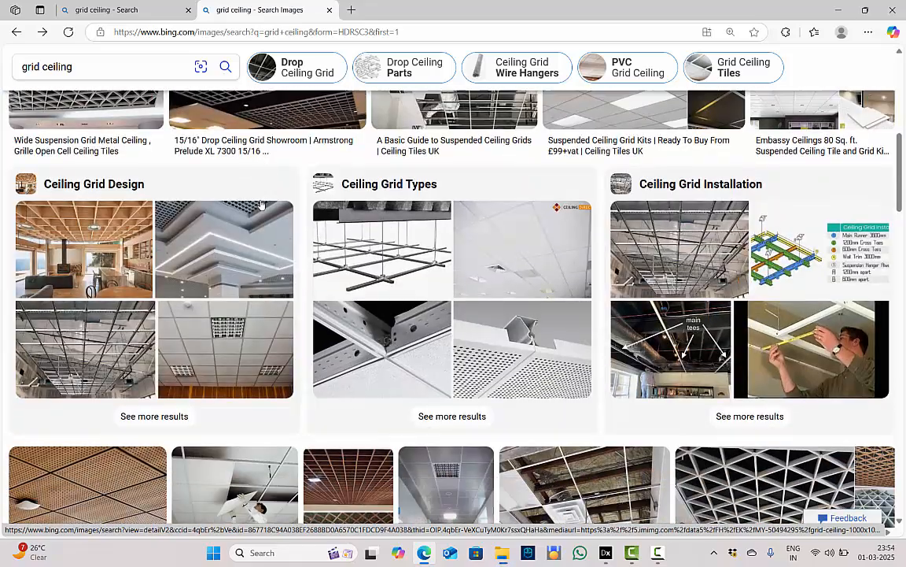
scroll(355, 236, "up", 5)
scroll(354, 236, "up", 1)
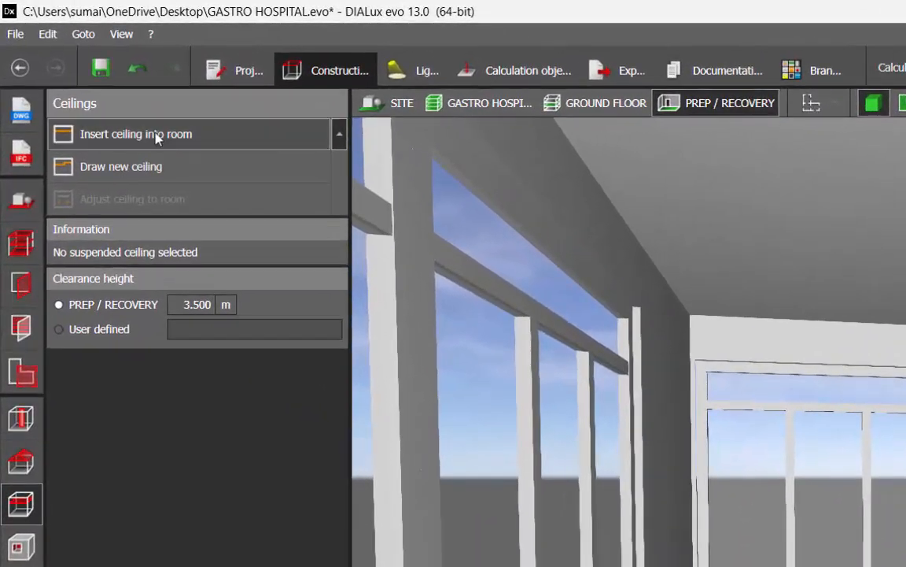
In DIALux evo, insert a suspended ceiling into the PREP / RECOVERY room and set its distance of shell floor to 3 m
left_click(83, 81)
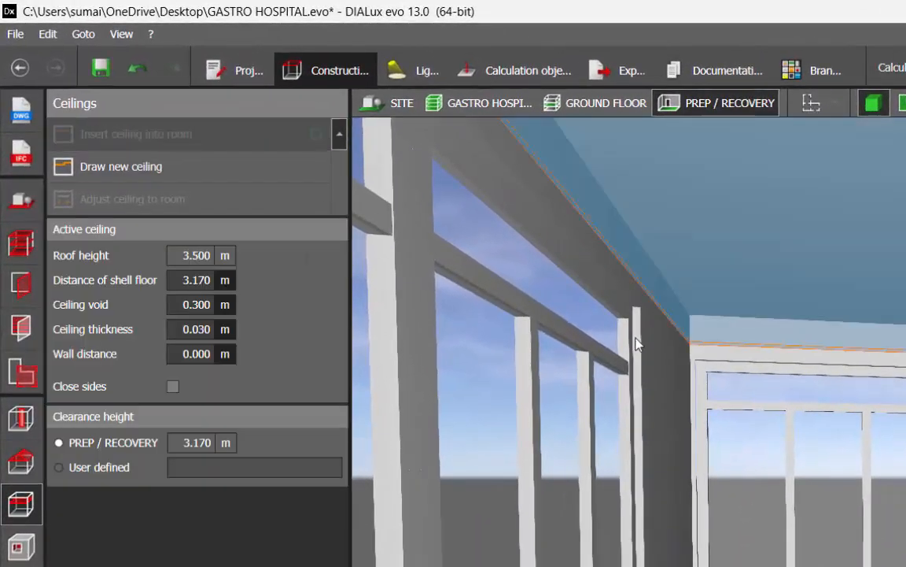
left_click(206, 282)
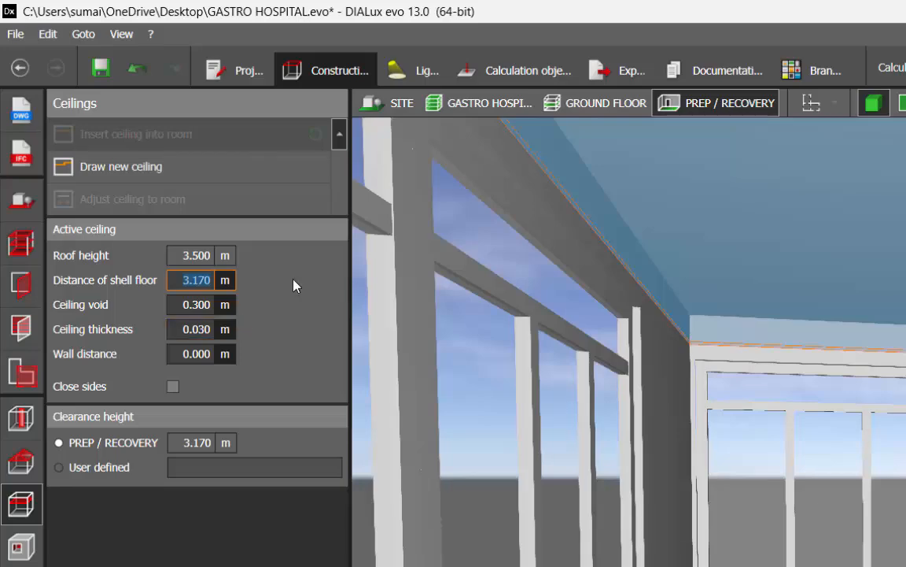
type("3")
key("Return")
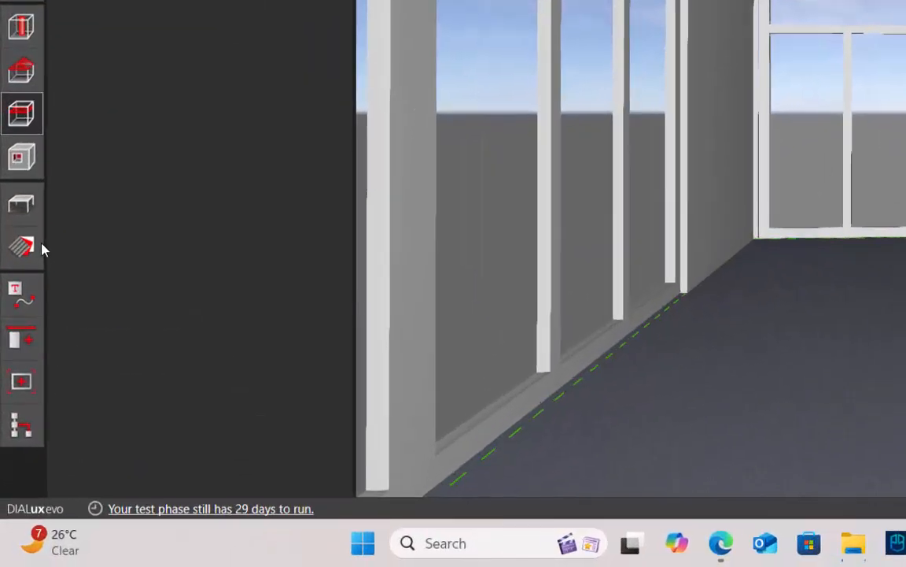
Choose the Ceiling panels texture from the indoor ceiling materials in the catalogue and apply it to the room's suspended ceiling
left_click(13, 379)
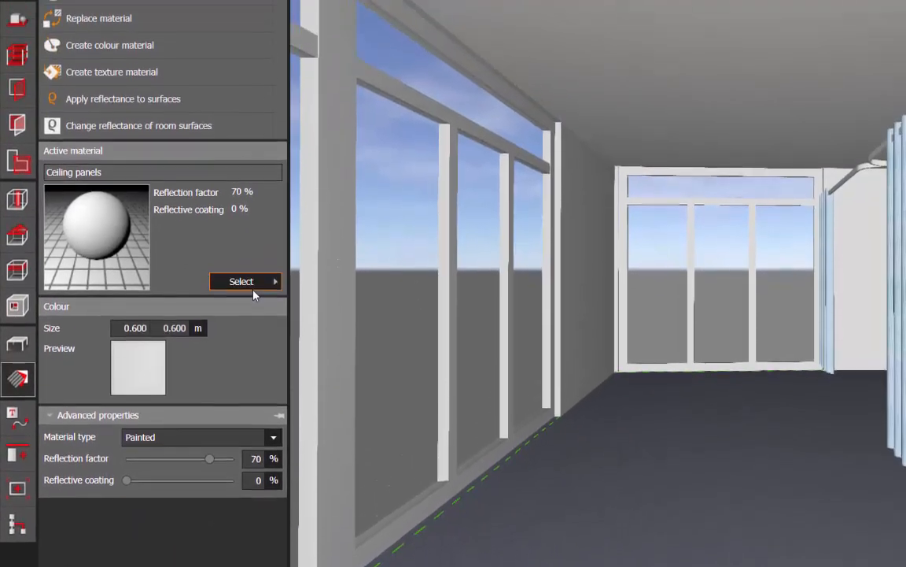
left_click(291, 157)
double_click(322, 157)
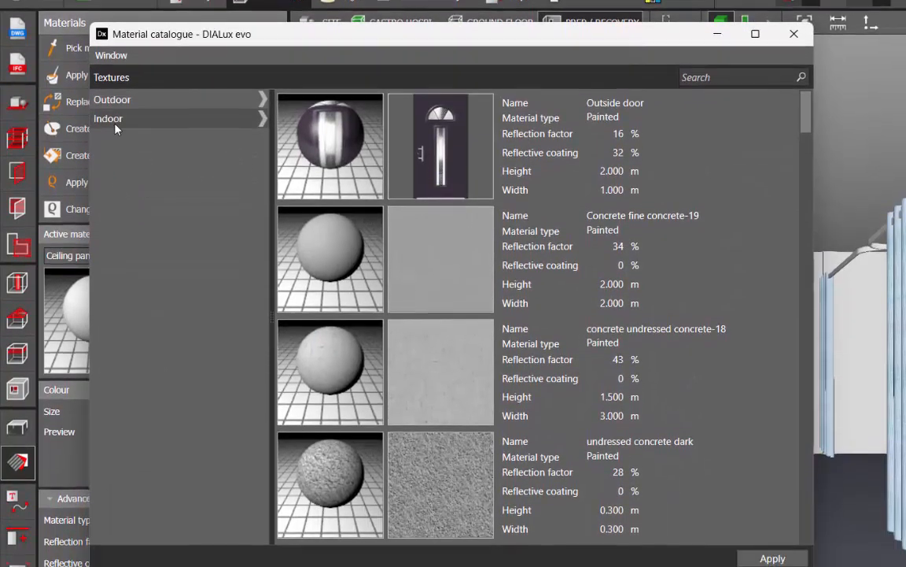
left_click(114, 122)
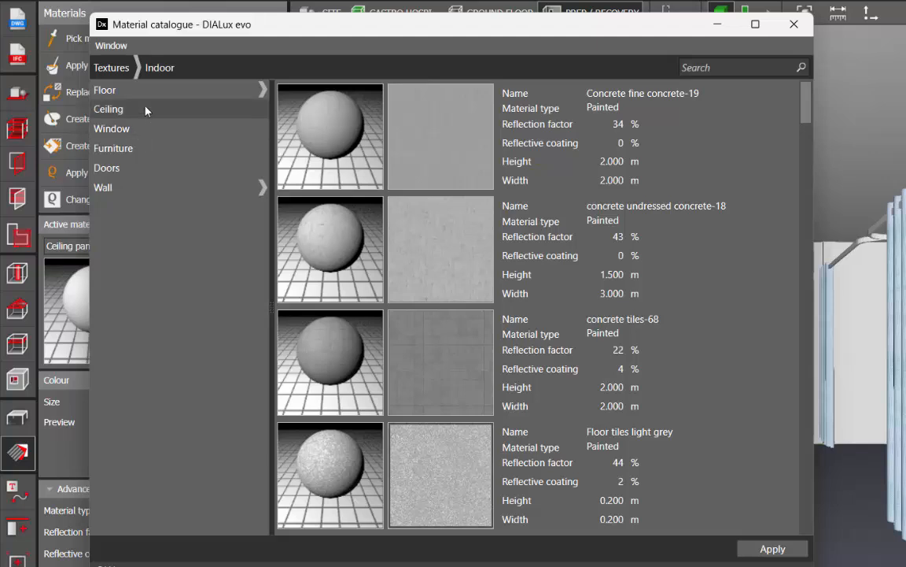
left_click(146, 110)
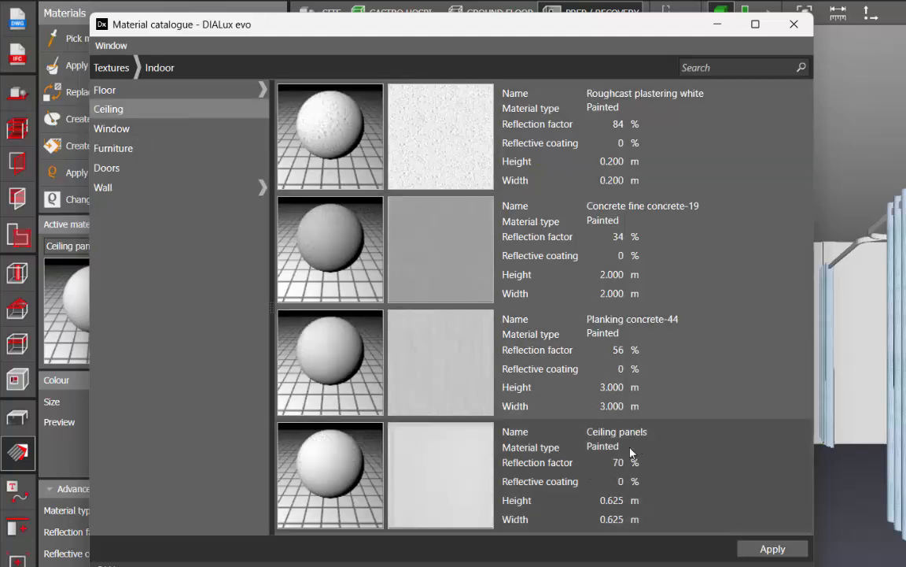
left_click(768, 548)
left_click(721, 25)
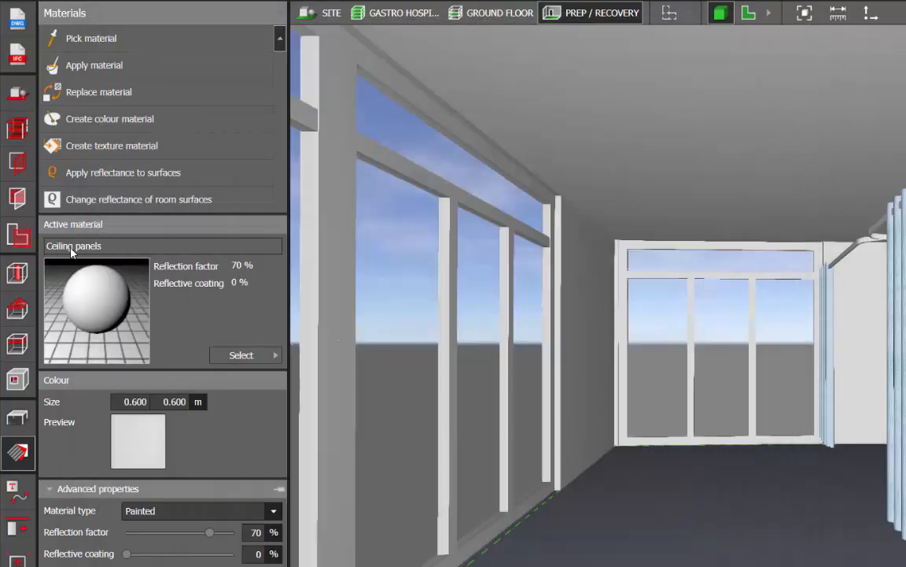
left_click(117, 64)
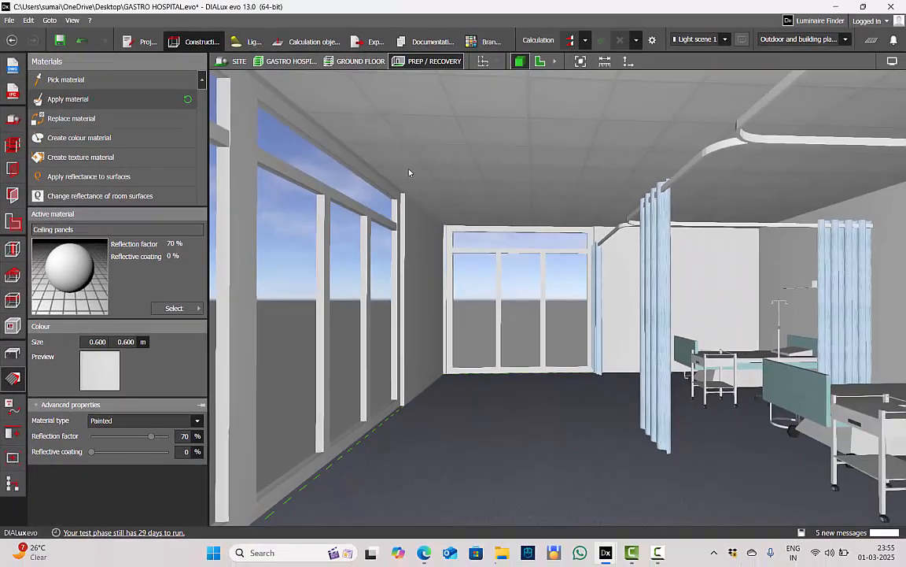
Set the positioning height of the ceiling panel texture to 1.2 m and inspect the tile pattern from inside the room
right_click_drag(409, 170, 418, 200)
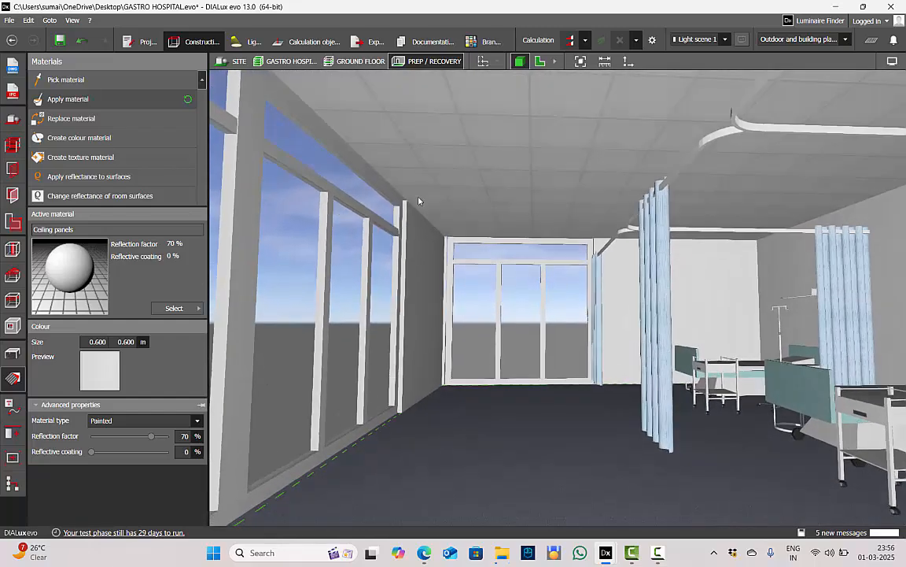
left_click(419, 201)
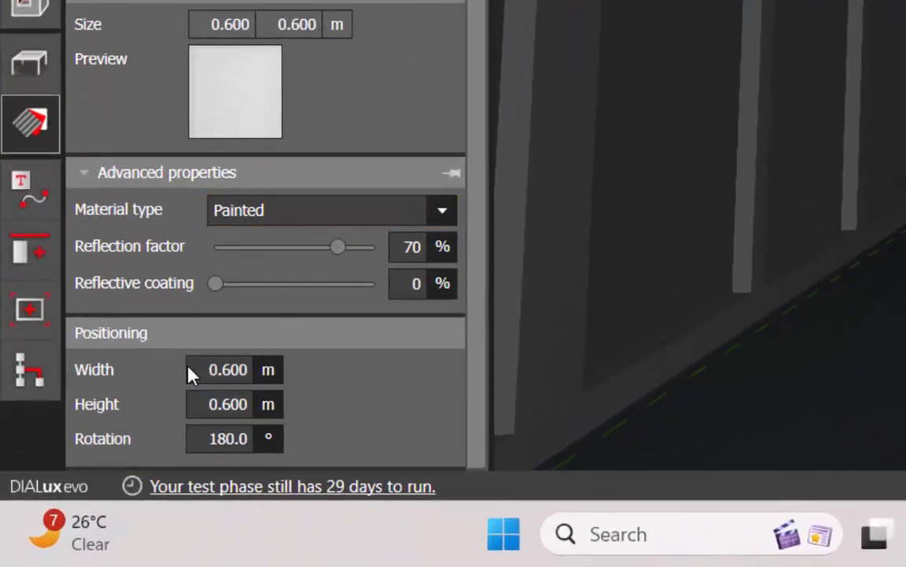
left_click(238, 370)
left_click(242, 406)
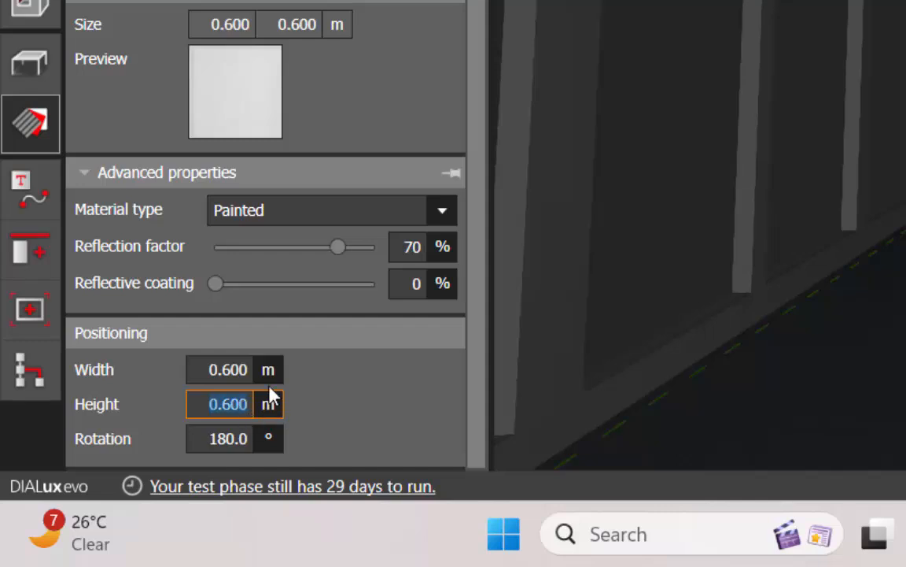
type("1.2")
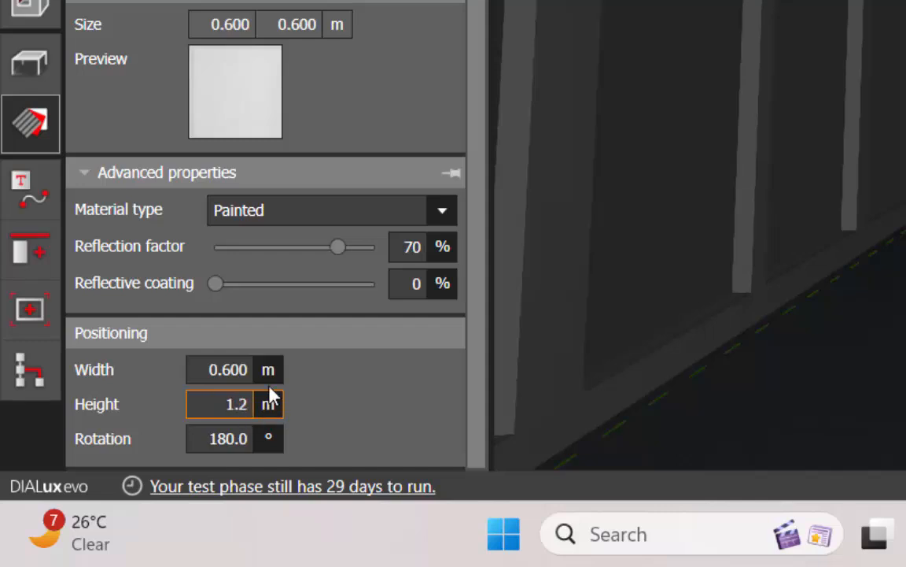
key("Return")
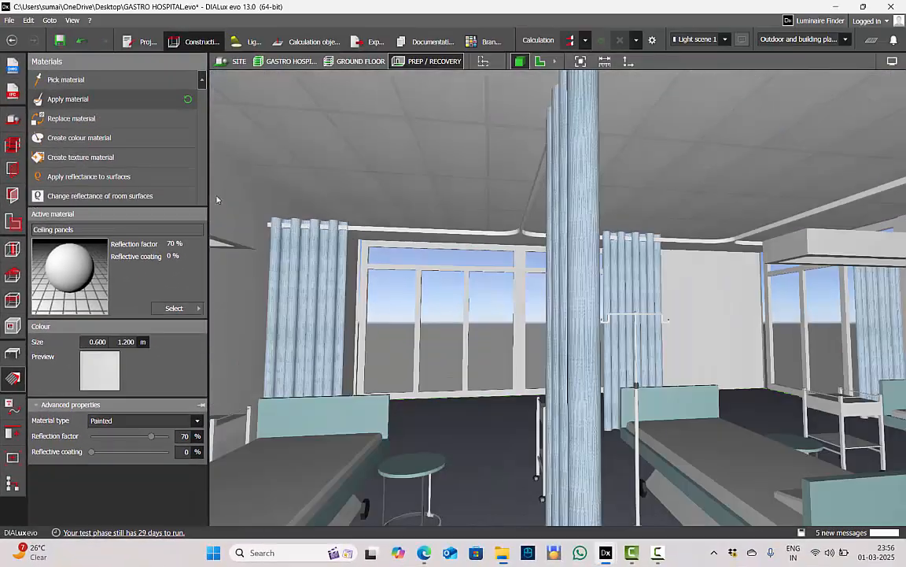
scroll(414, 163, "down", 3)
scroll(415, 163, "up", 3)
right_click_drag(610, 171, 461, 201)
In plan view, draw a reference grid about 7.35 m by 11.6 m over the room, aligned with its upper-left corner
left_click(12, 353)
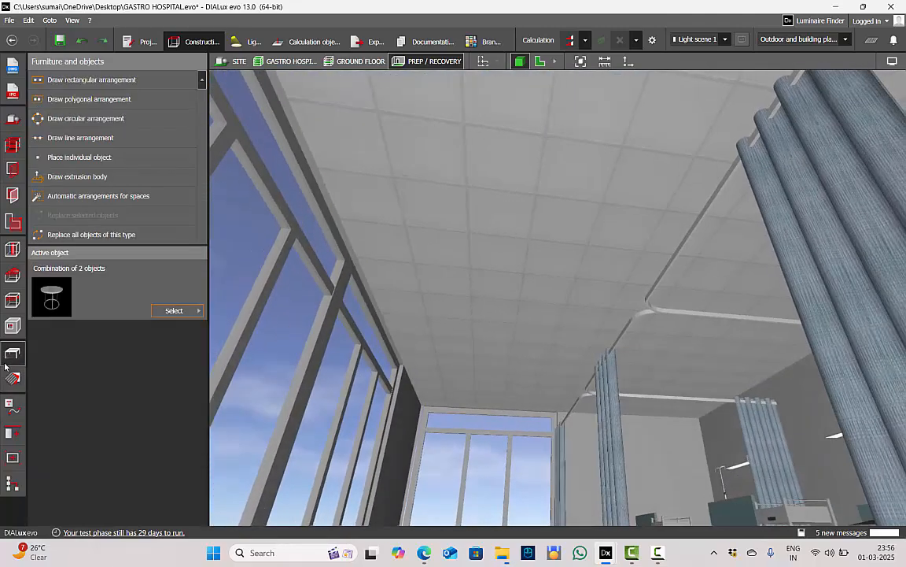
left_click(540, 61)
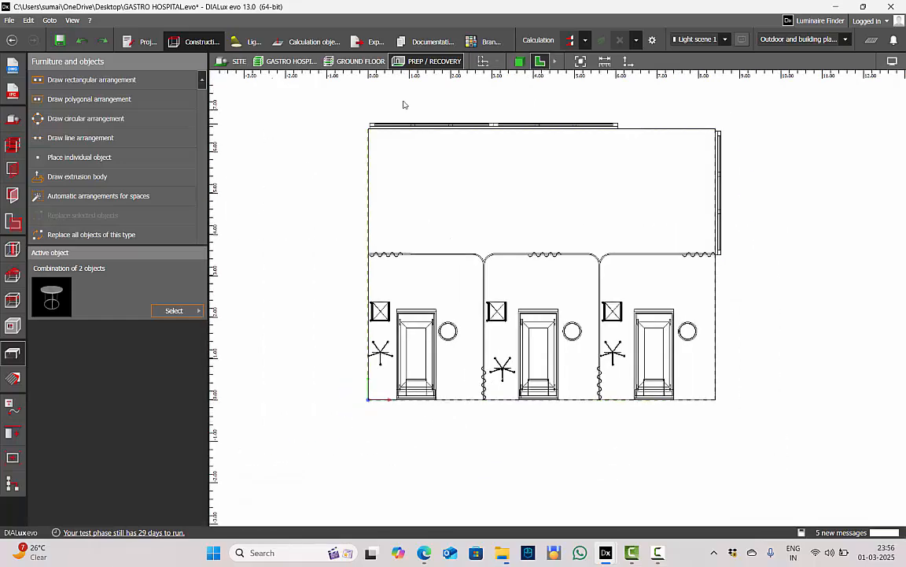
left_click(15, 401)
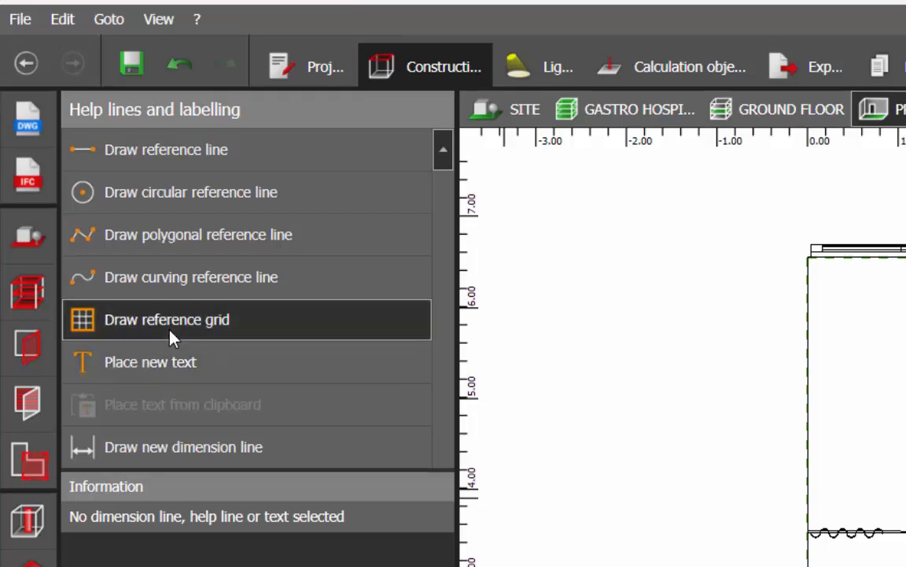
left_click(170, 334)
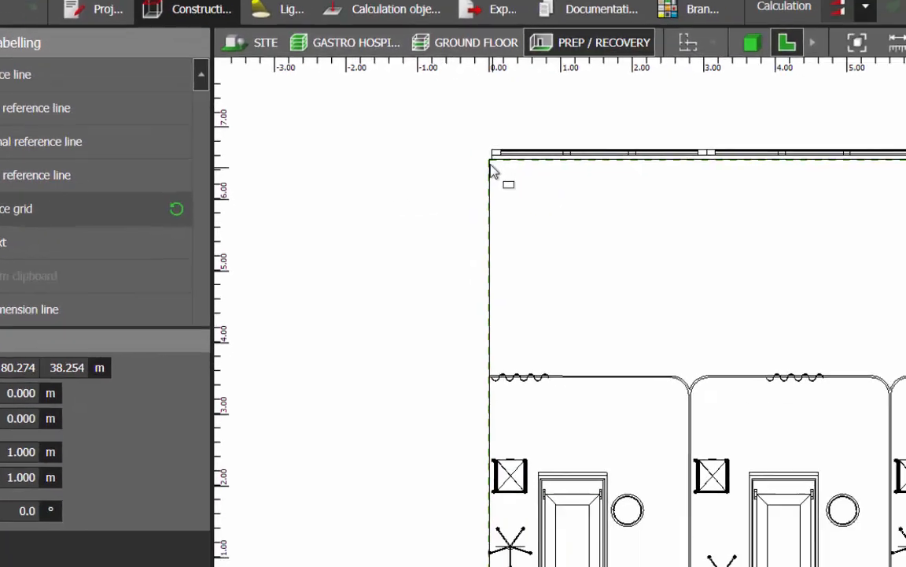
left_click(490, 163)
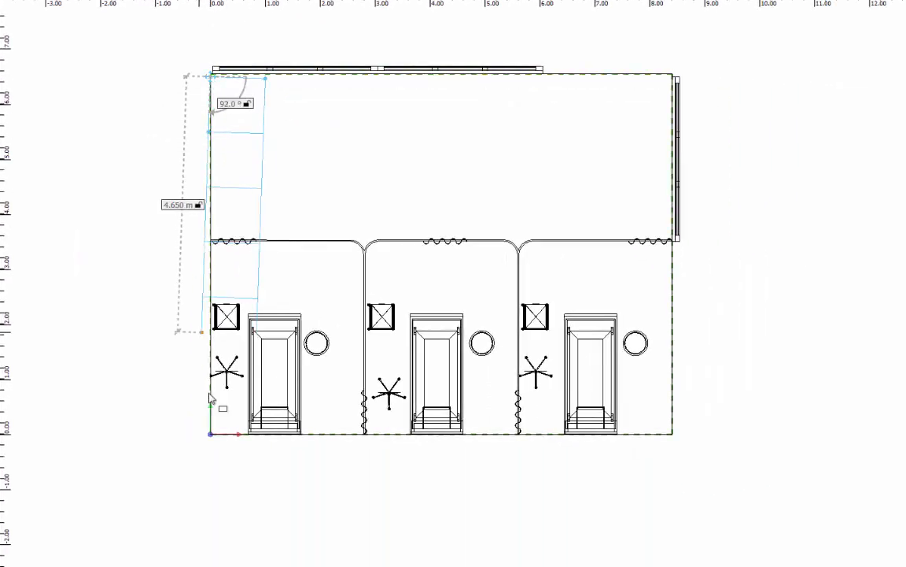
left_click(218, 481)
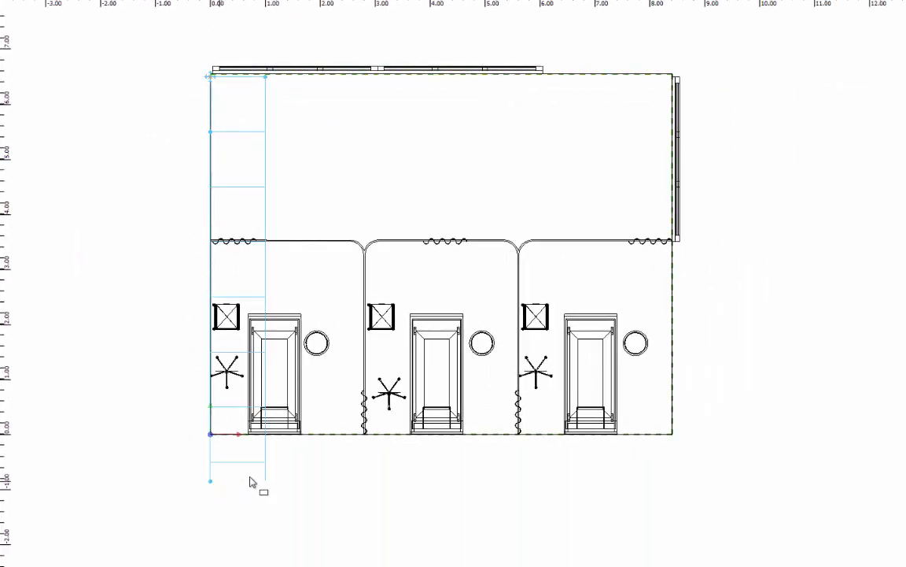
left_click(850, 417)
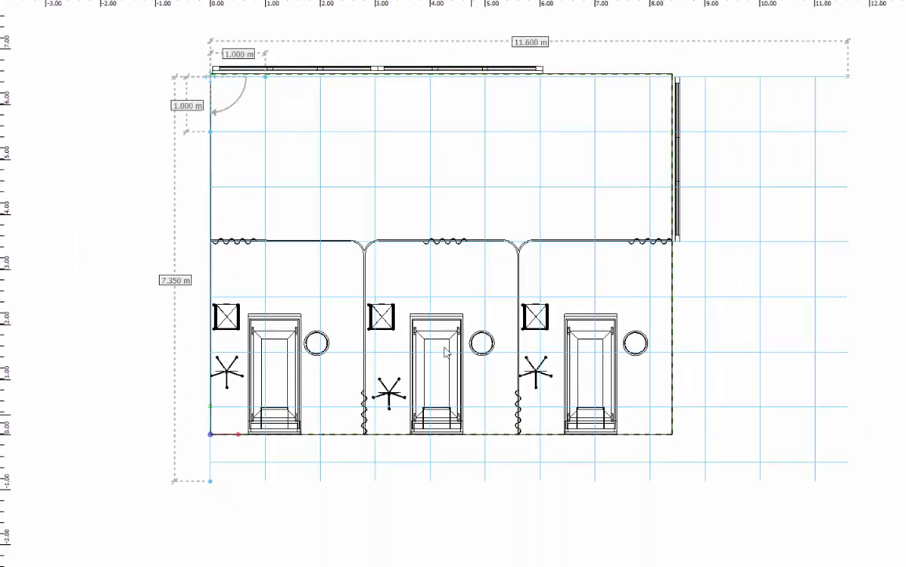
scroll(203, 118, "up", 5)
scroll(220, 118, "down", 1)
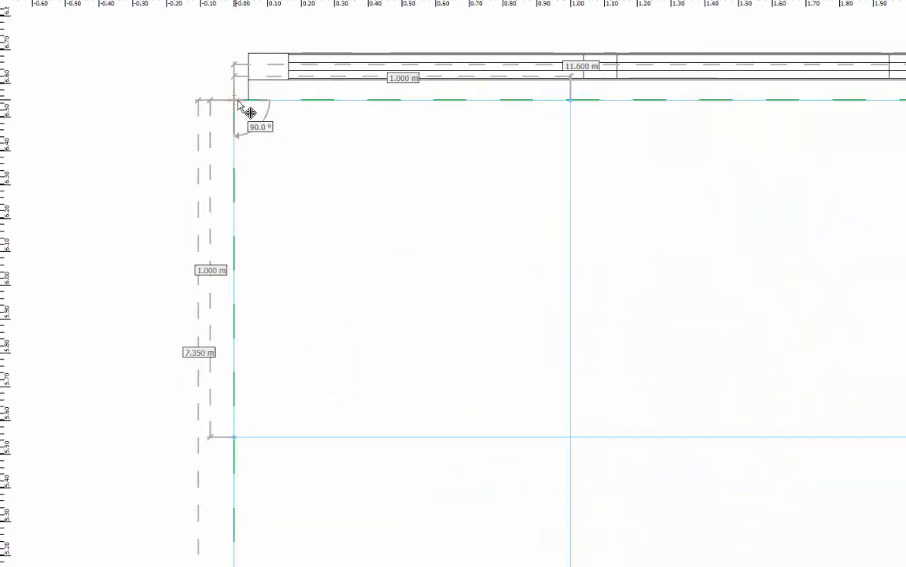
Set the reference grid's line distance to 0.6 m in both X and Y
scroll(177, 97, "down", 13)
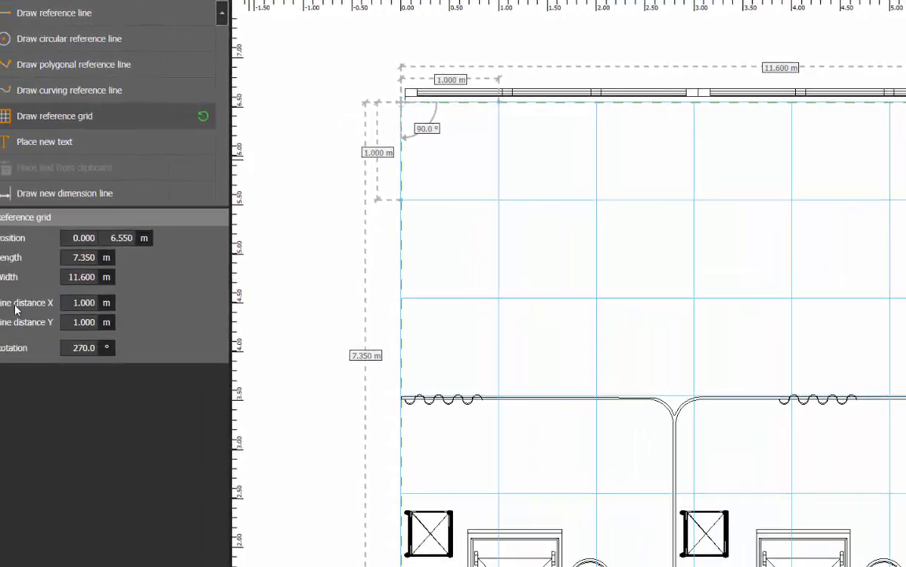
left_click(131, 304)
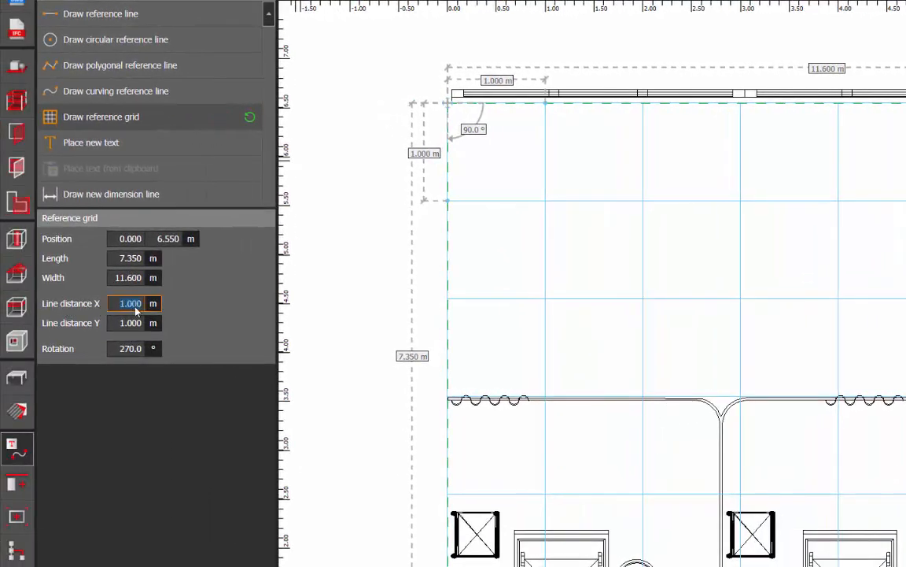
type("0.6")
key("Return")
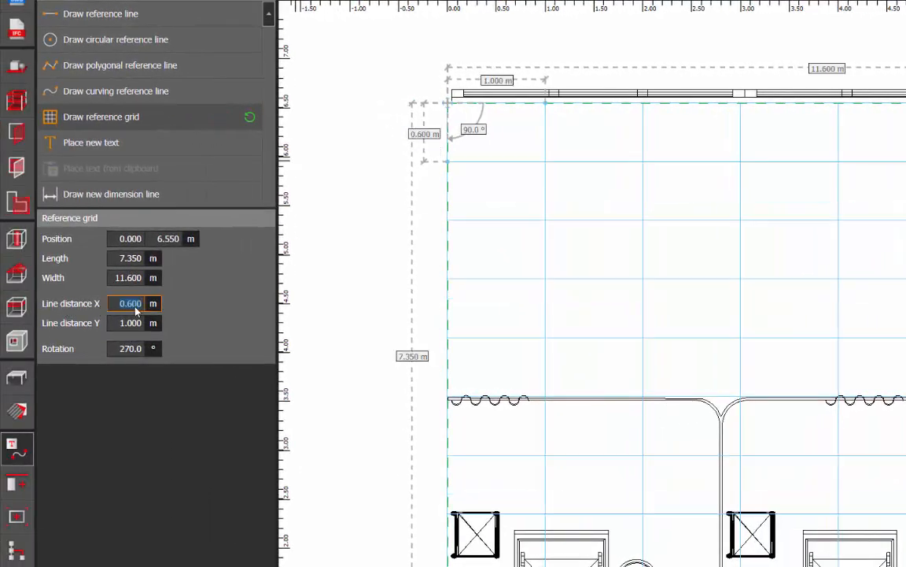
key("Tab")
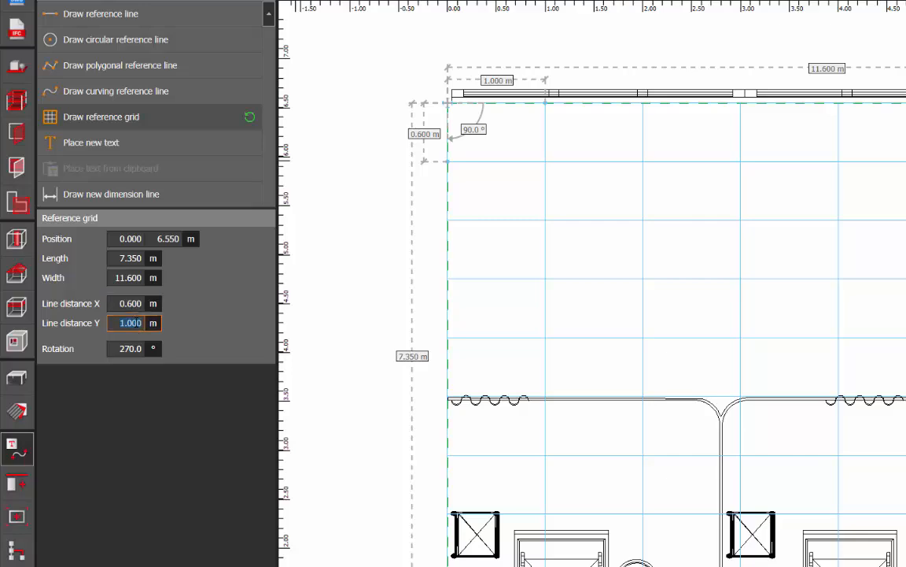
type("0.6")
key("Return")
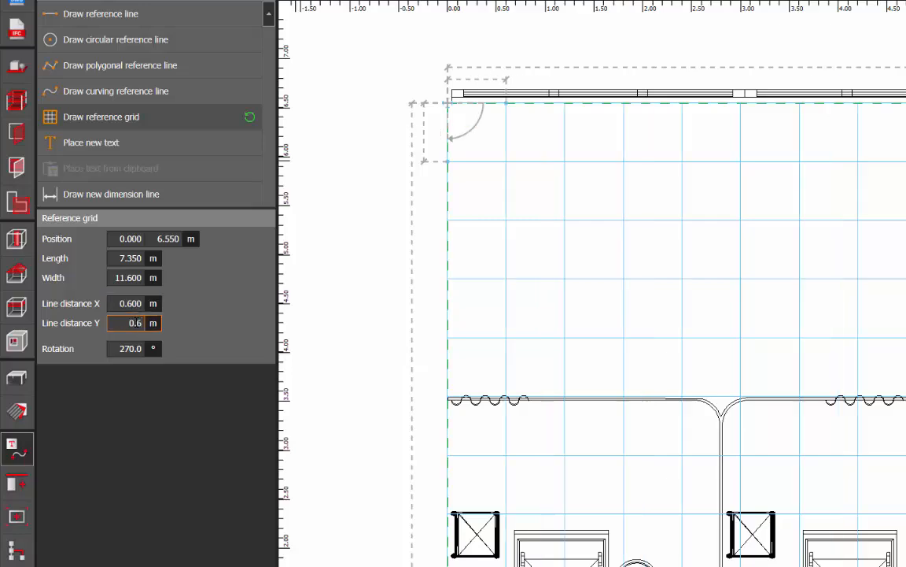
left_click(531, 89)
scroll(530, 88, "down", 4)
scroll(652, 263, "down", 1)
middle_click_drag(651, 263, 591, 224)
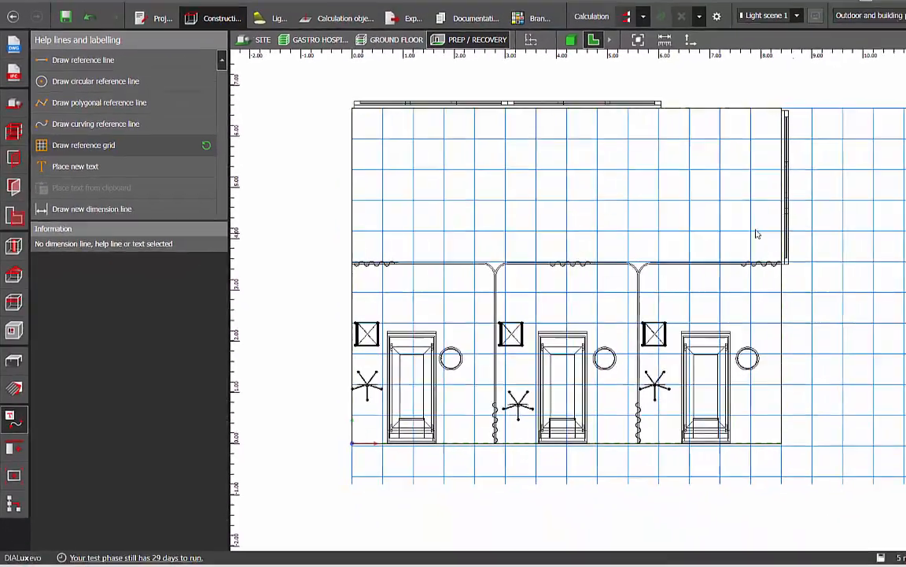
Place an automatic luminaire arrangement in the PREP / RECOVERY room, with 4 luminaires in X and 3 in Y
left_click(248, 41)
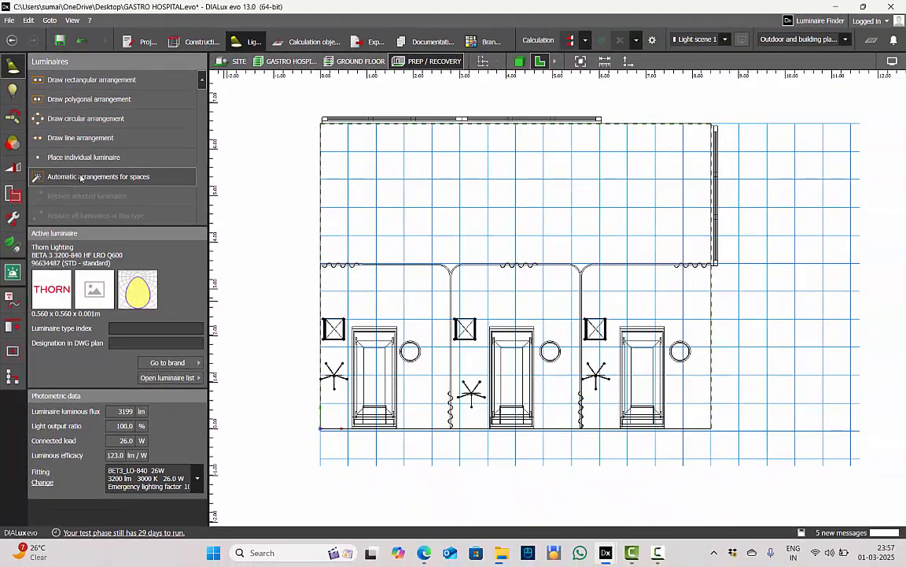
left_click(81, 178)
left_click(399, 187)
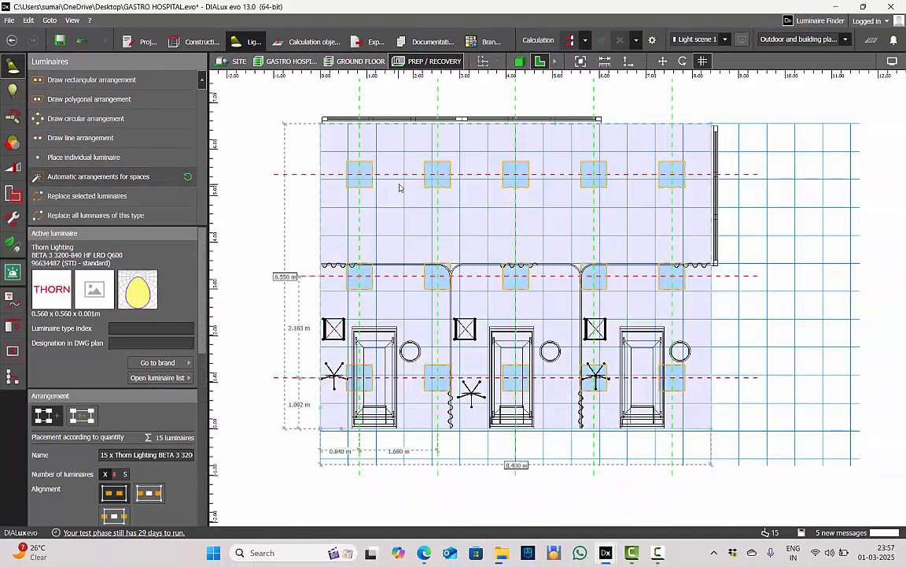
scroll(118, 448, "down", 1)
scroll(117, 446, "down", 1)
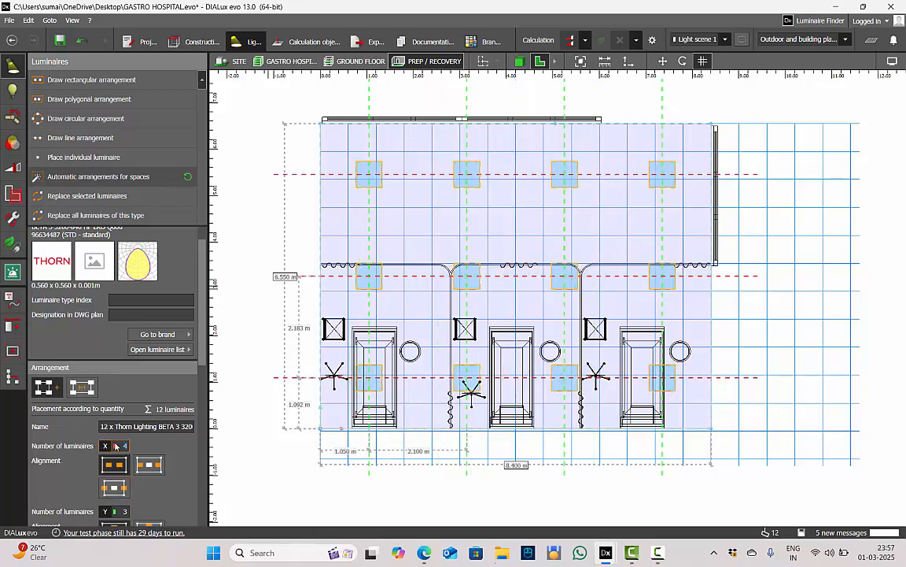
Shift the first luminaire column to about 1.5 m from the left wall and move the top row into the second row of grid cells
scroll(385, 148, "up", 3)
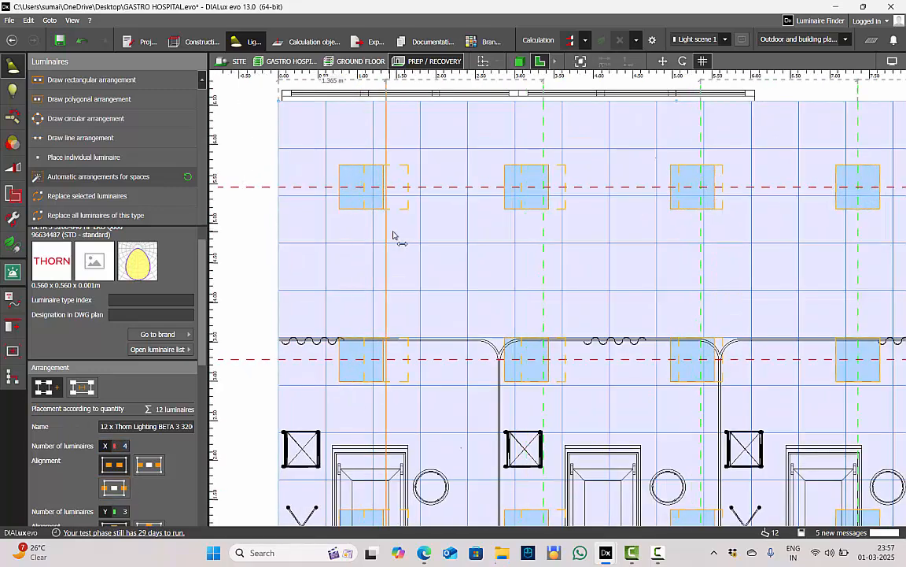
left_click_drag(393, 234, 397, 235)
scroll(339, 169, "down", 1)
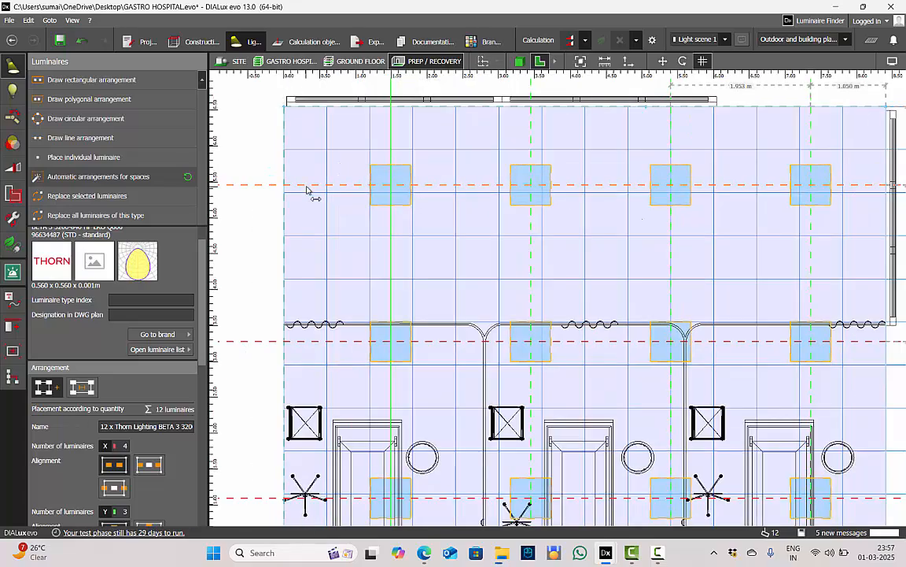
scroll(387, 157, "down", 2)
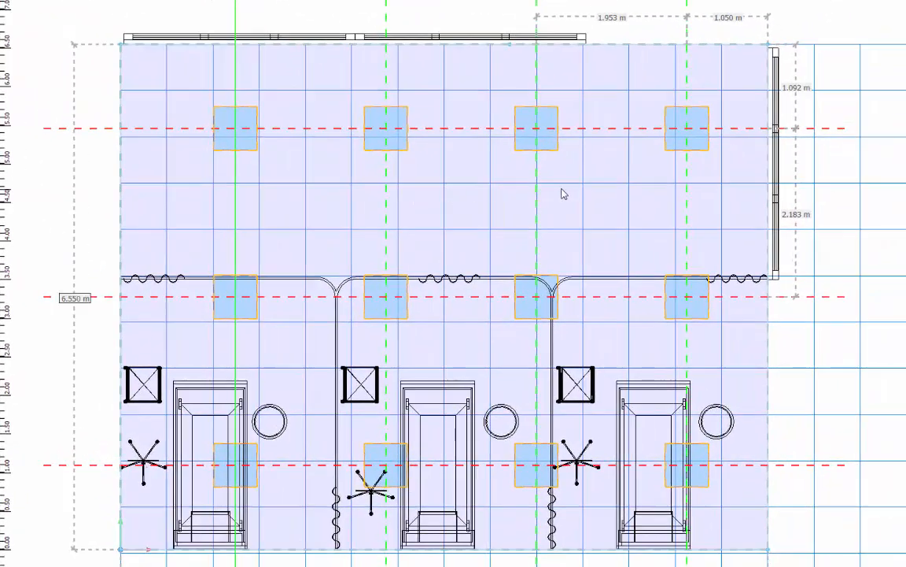
scroll(271, 130, "up", 2)
left_click_drag(279, 134, 286, 113)
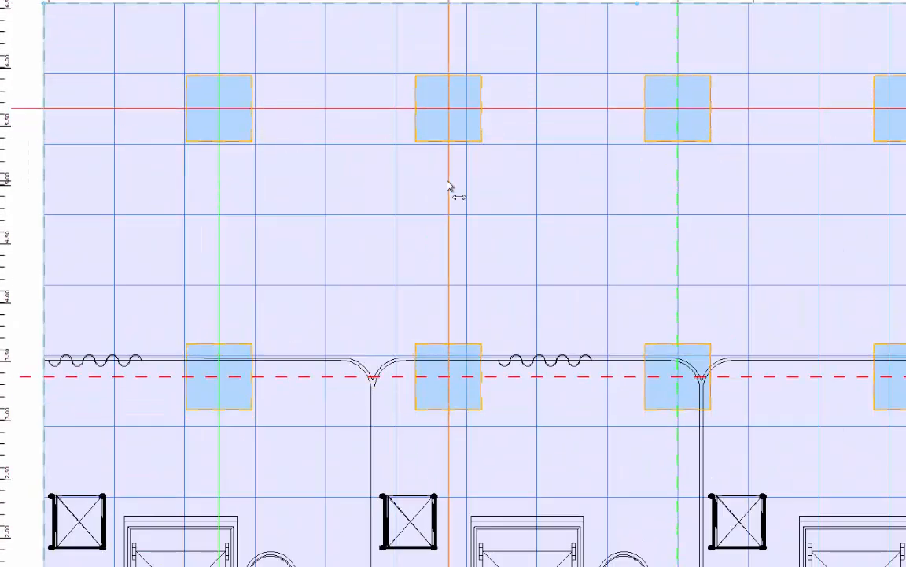
Move the second, third and fourth luminaire columns into grid cells, spacing the columns about 1.8 m apart
left_click_drag(451, 188, 431, 187)
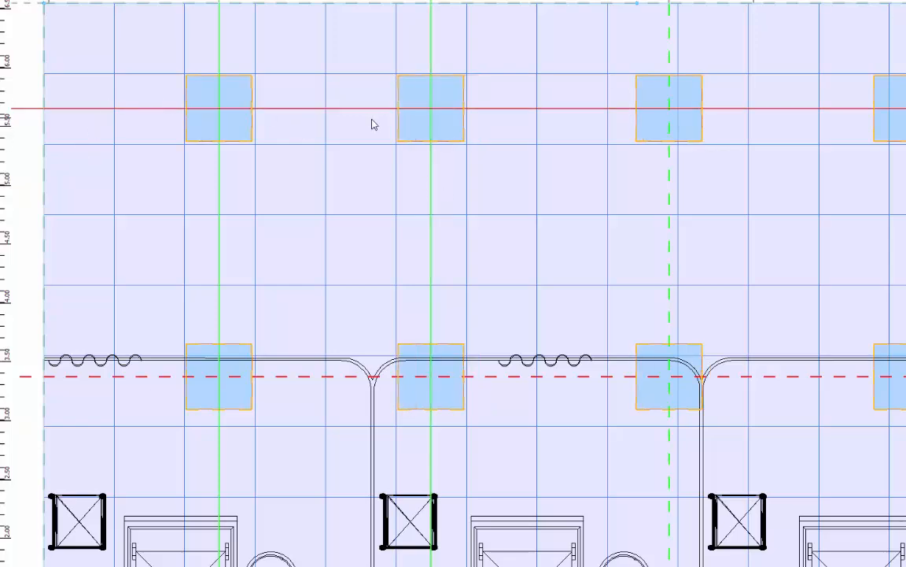
scroll(431, 106, "down", 4)
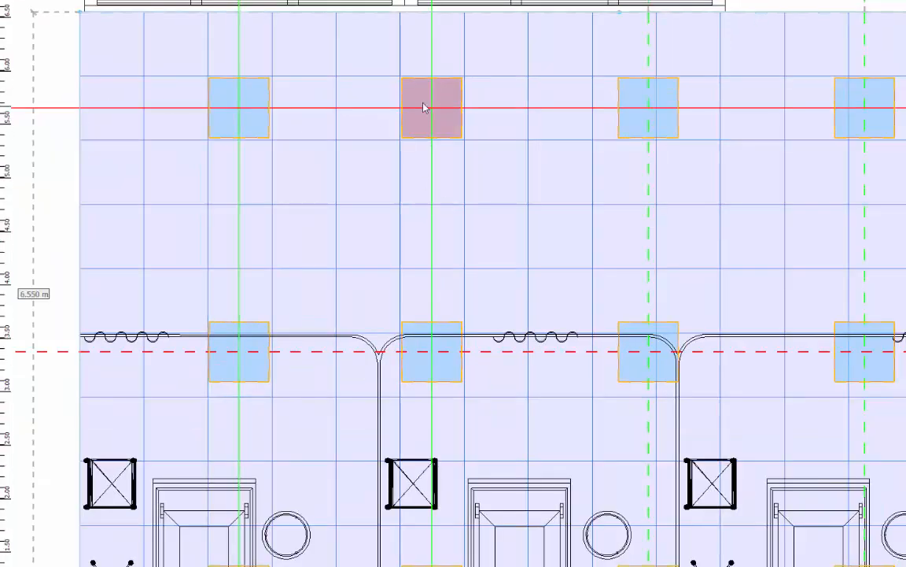
middle_click_drag(605, 168, 550, 171)
scroll(551, 170, "up", 3)
left_click_drag(535, 173, 504, 168)
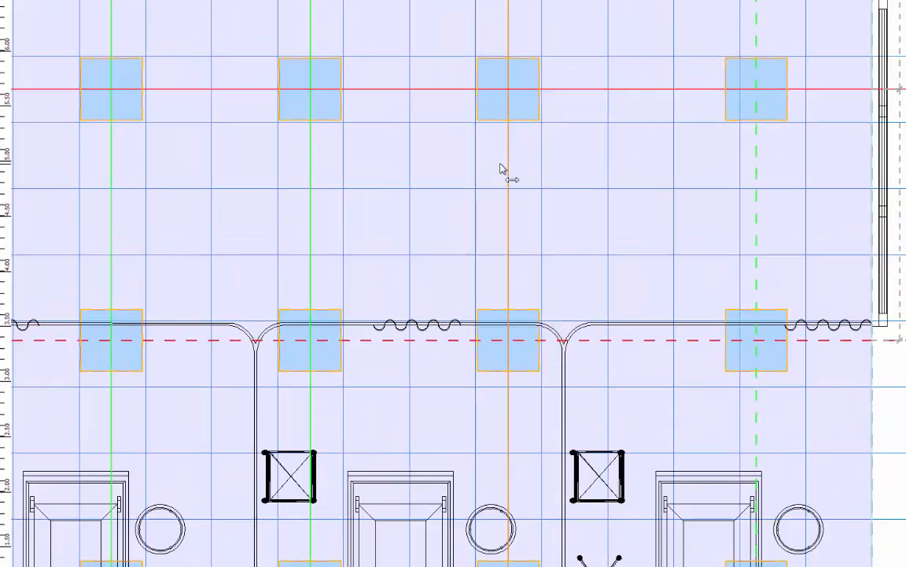
left_click_drag(756, 188, 710, 189)
left_click_drag(736, 226, 735, 226)
Align the middle and bottom luminaire rows with the grid cells, with the bottom row about 0.855 m from the lower wall and 2.407 m between them
scroll(735, 228, "down", 3)
scroll(551, 335, "up", 4)
left_click_drag(457, 254, 457, 267)
scroll(457, 271, "down", 3)
scroll(449, 464, "up", 3)
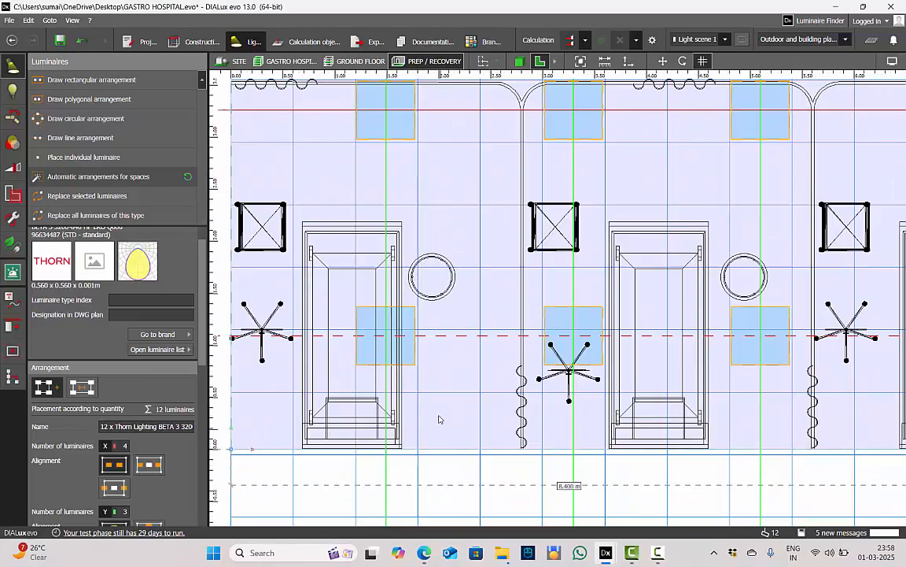
left_click_drag(455, 336, 455, 361)
scroll(403, 433, "up", 3)
left_click_drag(375, 381, 374, 381)
scroll(374, 381, "down", 6)
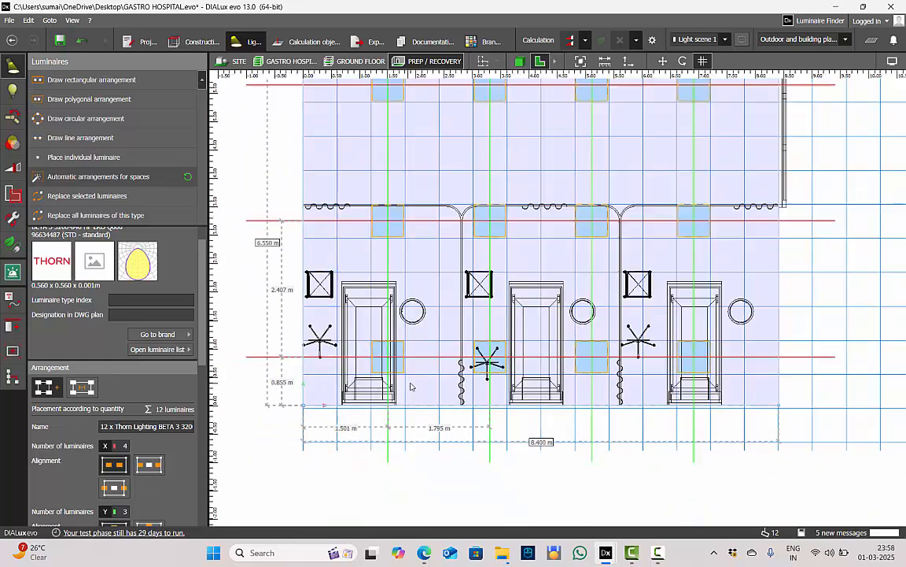
scroll(457, 194, "up", 2)
key("Escape")
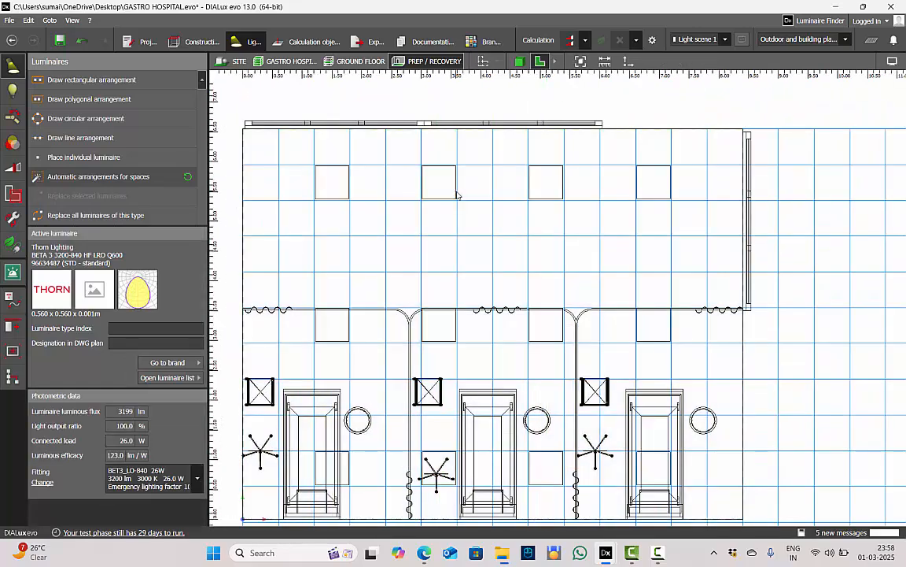
Check the luminaire arrangement against the reference grid in plan, and examine the ceiling luminaires from inside the room in 3D
scroll(457, 194, "down", 2)
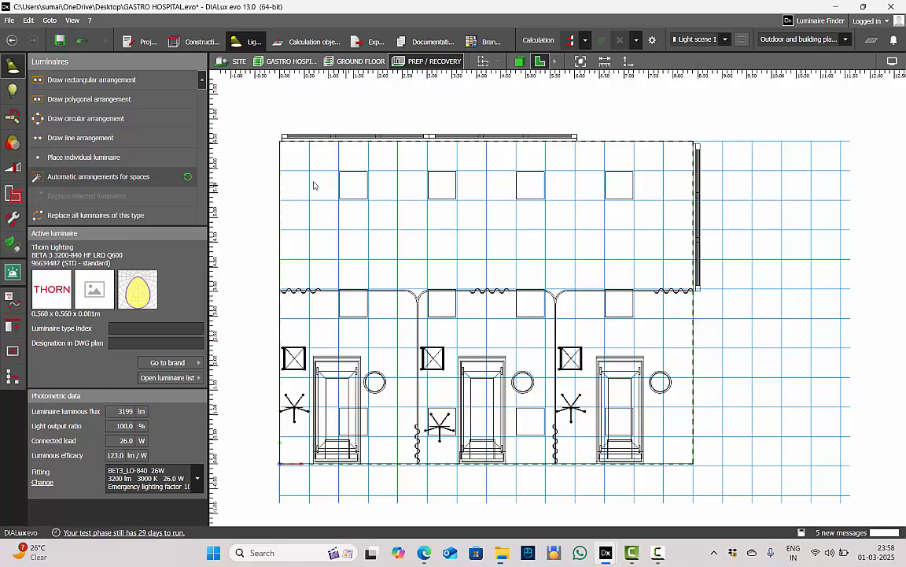
left_click(356, 193)
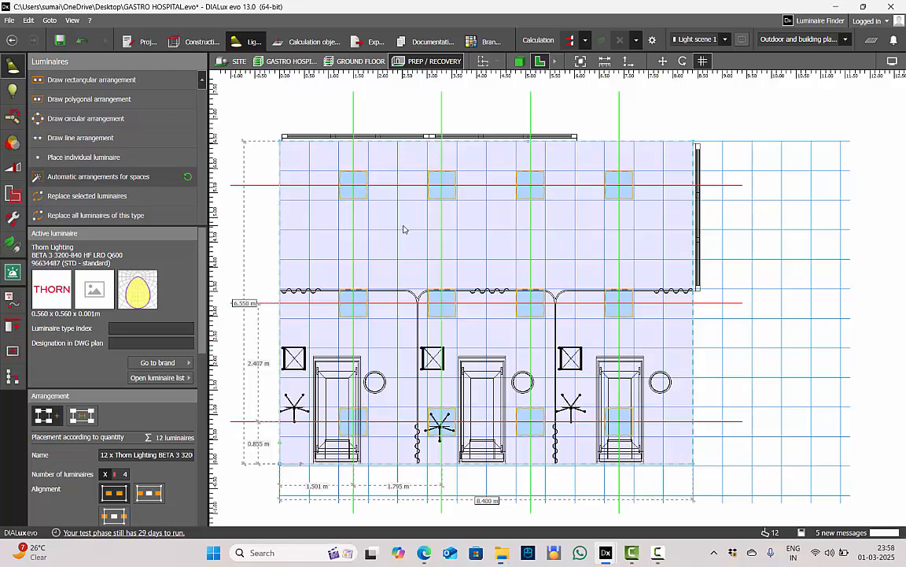
left_click(404, 229)
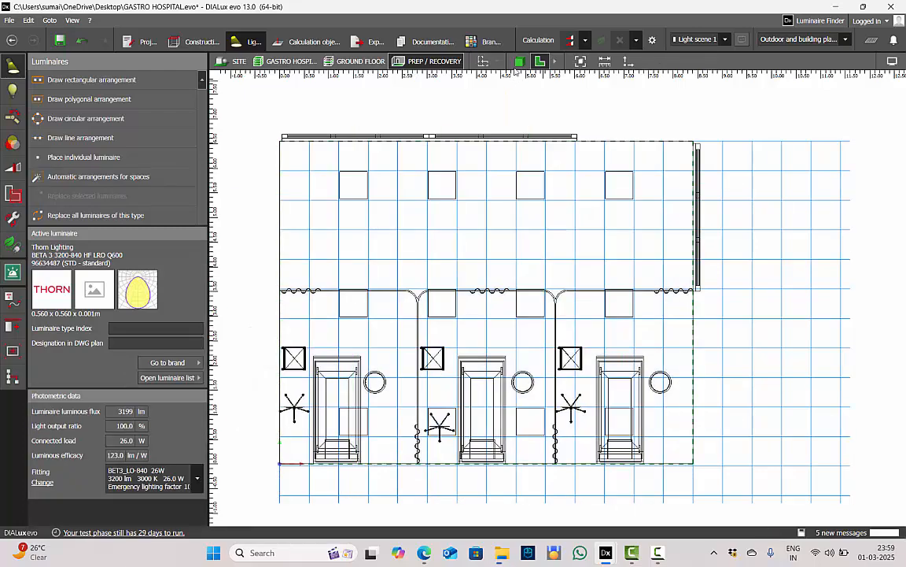
left_click(520, 64)
right_click_drag(474, 195, 404, 216)
scroll(405, 217, "down", 3)
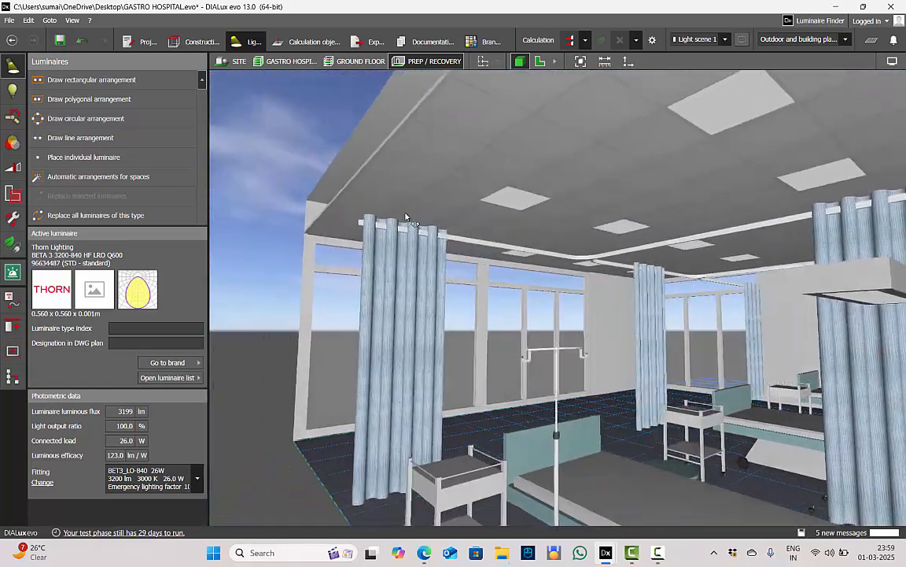
right_click_drag(659, 137, 556, 177)
scroll(356, 131, "up", 3)
Select the suspended ceiling's panel texture and move its origin to the corner of the first luminaire so the tiles line up
double_click(537, 146)
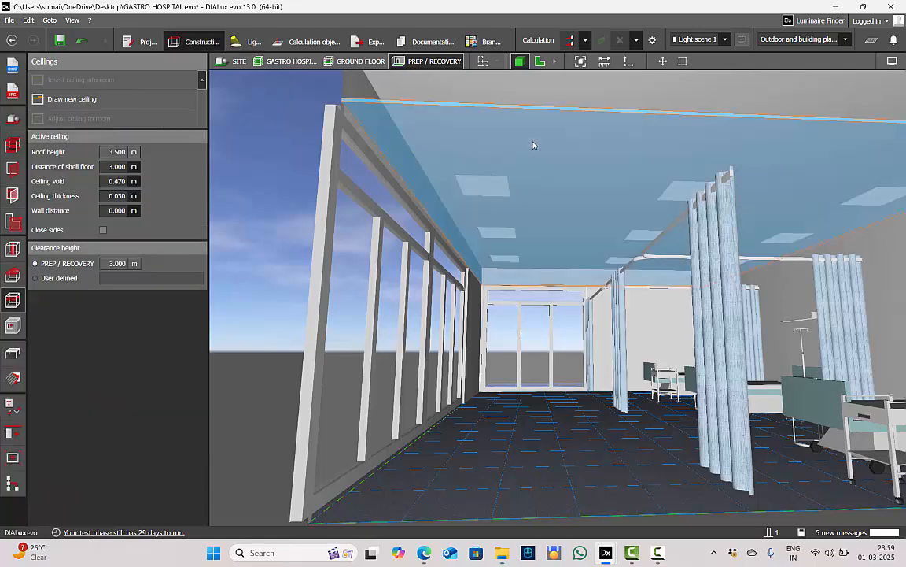
double_click(535, 145)
scroll(558, 210, "up", 2)
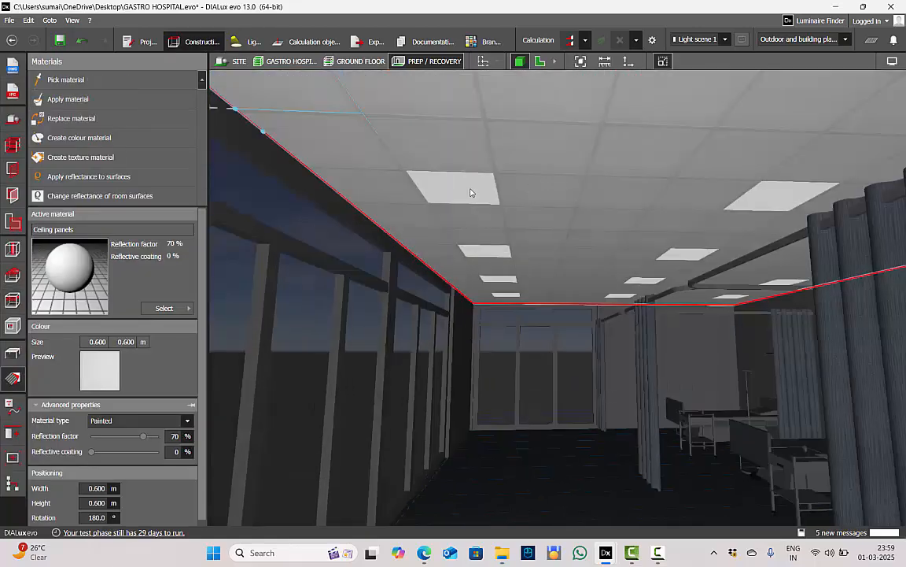
scroll(518, 194, "up", 1)
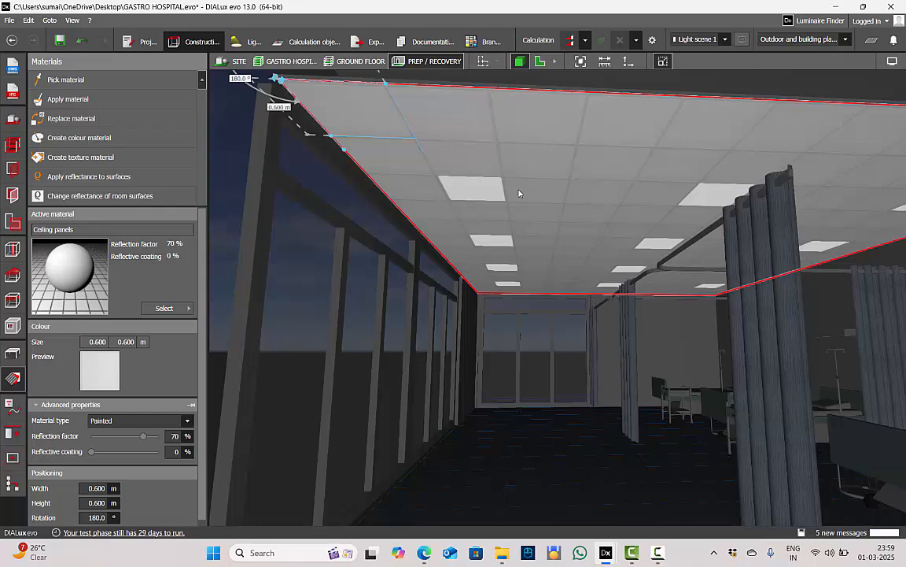
right_click_drag(540, 208, 549, 192)
scroll(502, 144, "down", 4)
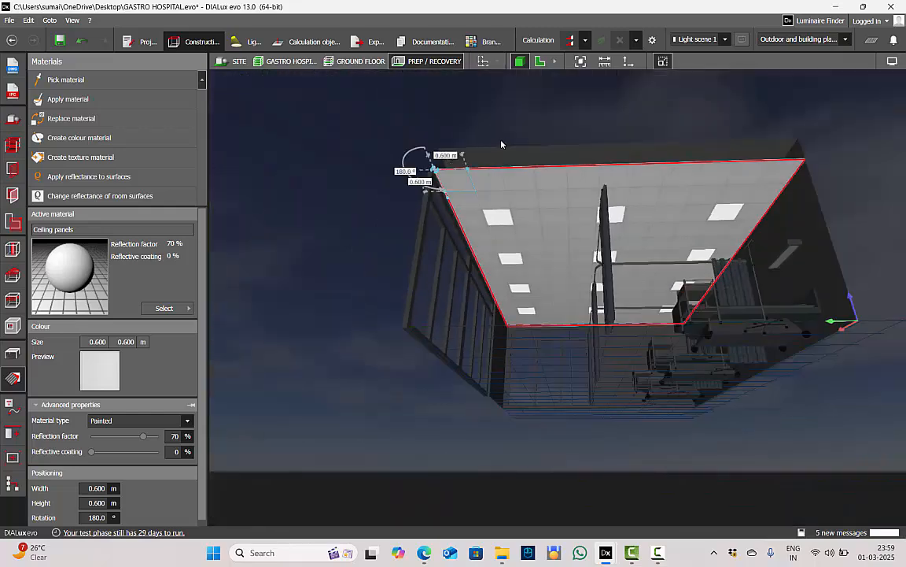
scroll(524, 245, "up", 3)
right_click_drag(526, 247, 519, 242)
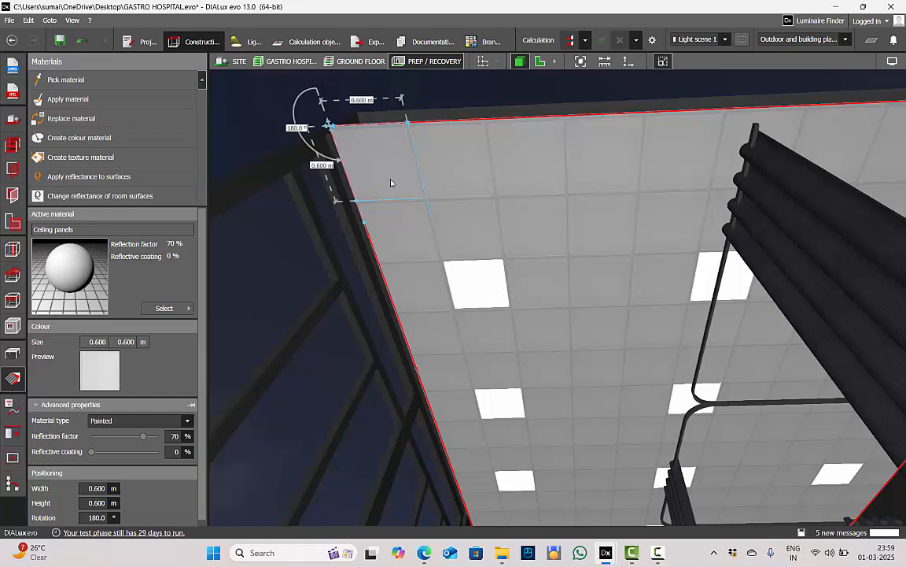
right_click_drag(391, 182, 478, 192)
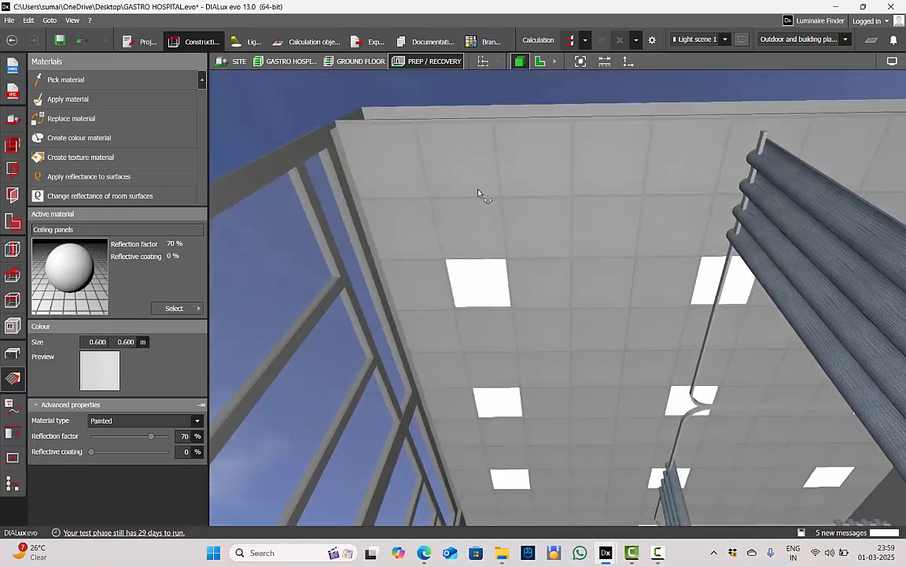
left_click(472, 192)
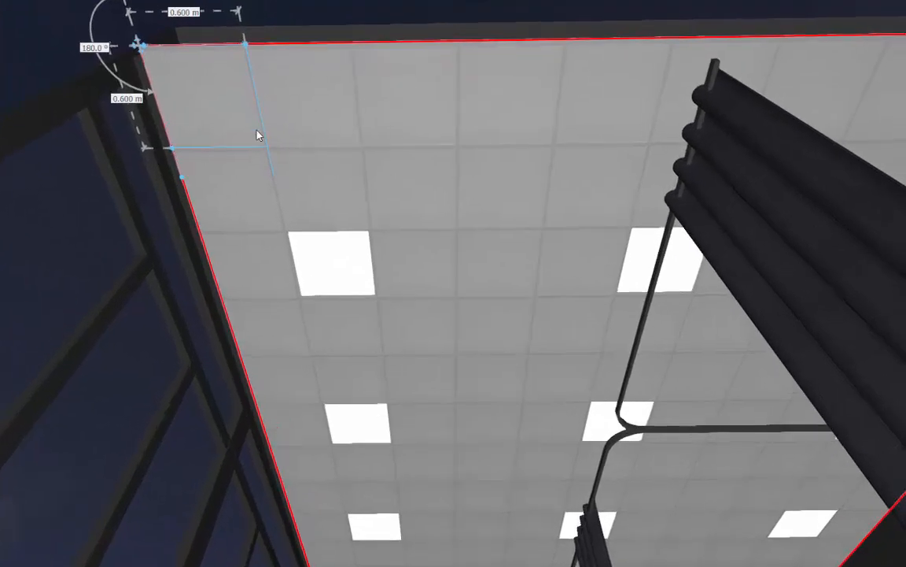
left_click_drag(143, 50, 281, 248)
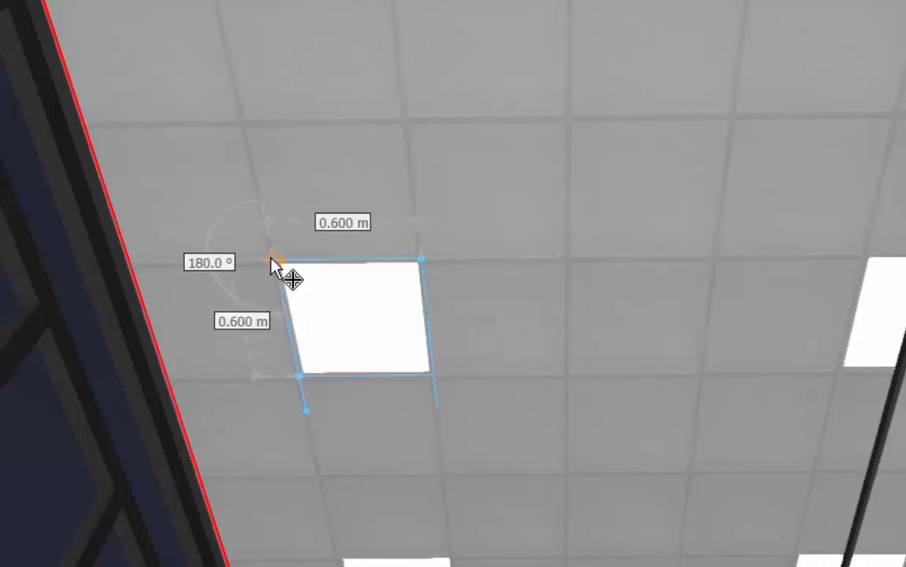
left_click(2, 88)
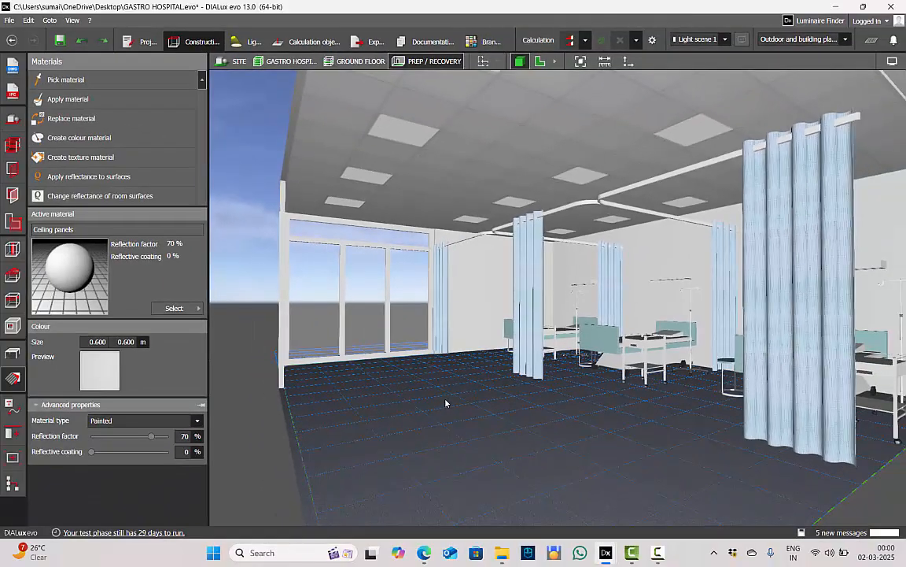
Hide the reference grid in the 3D view and start the calculation of the entire project with all light scenes
right_click_drag(446, 400, 387, 401)
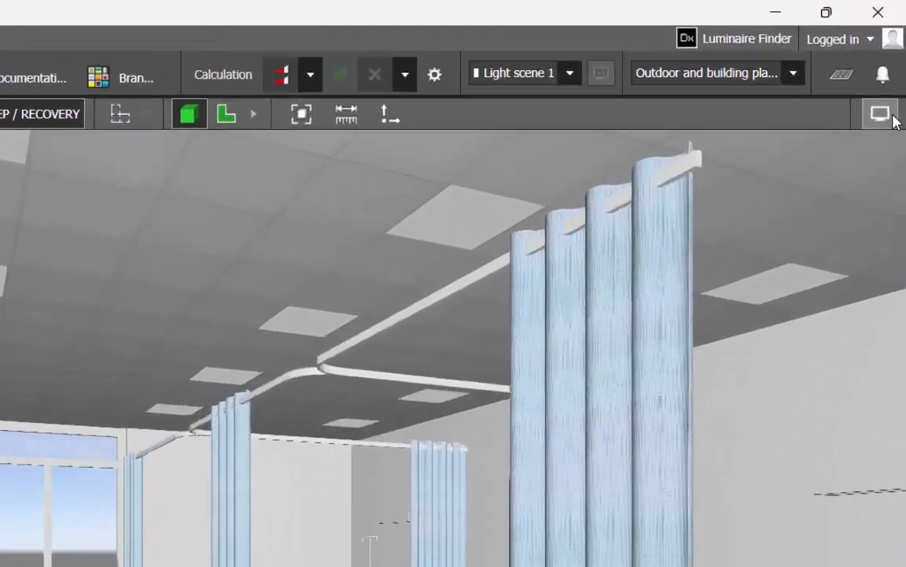
left_click(898, 62)
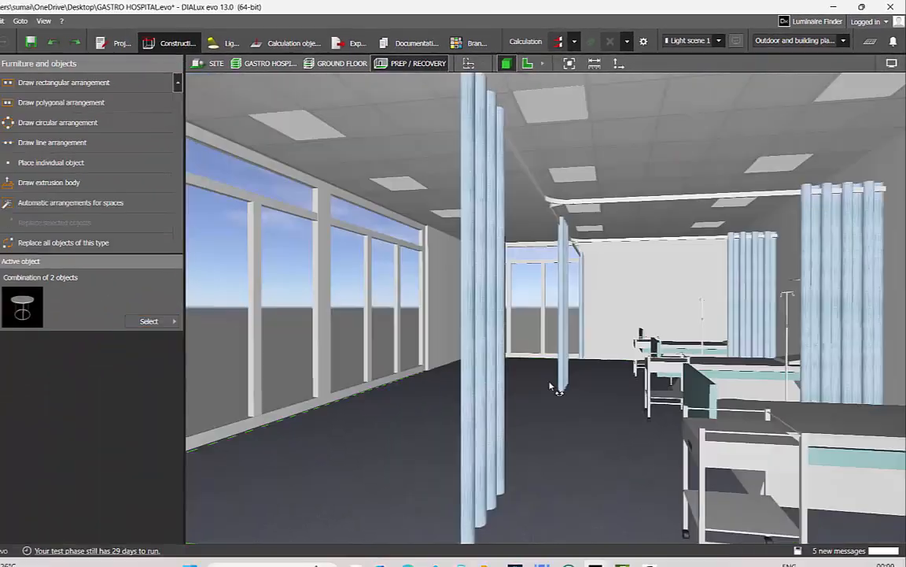
right_click_drag(550, 385, 594, 374)
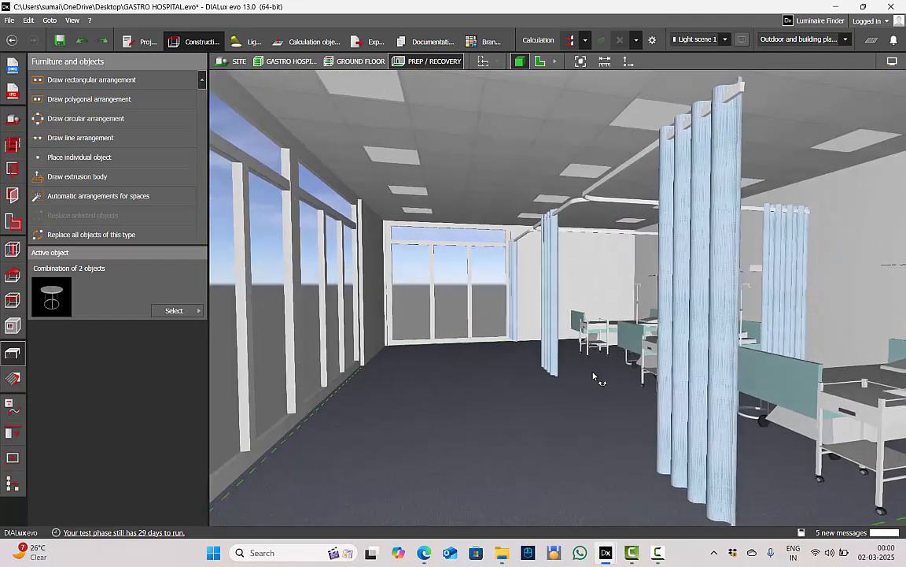
left_click(571, 44)
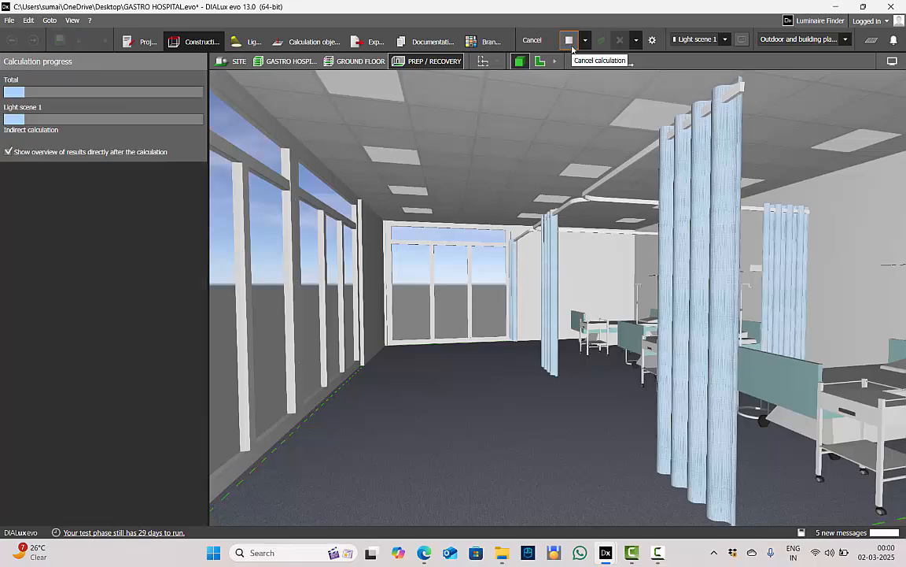
Frame the room toward the curtained beds and start a raytraced rendering at 3840 x 2160 pixels (4K UHD)
scroll(476, 313, "up", 3)
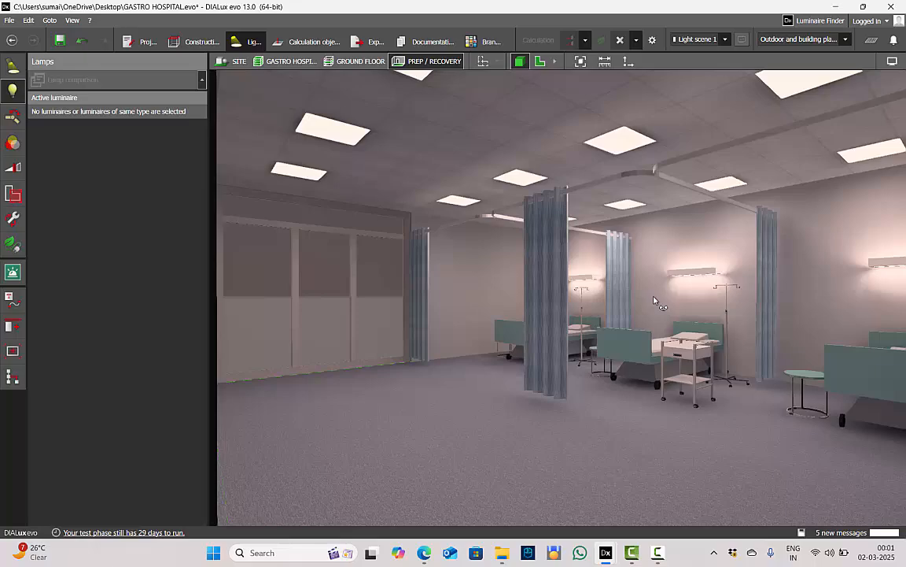
right_click_drag(654, 300, 517, 251)
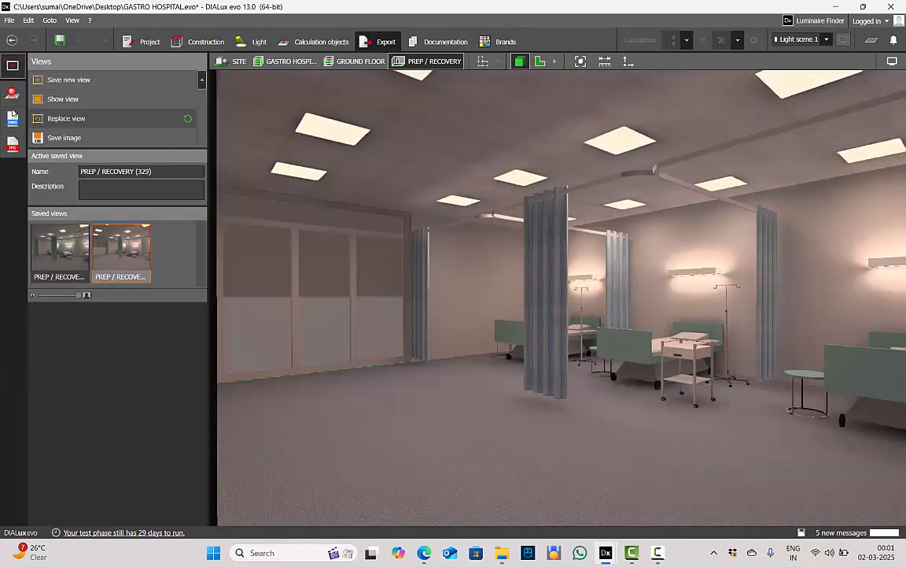
left_click(11, 93)
left_click(70, 80)
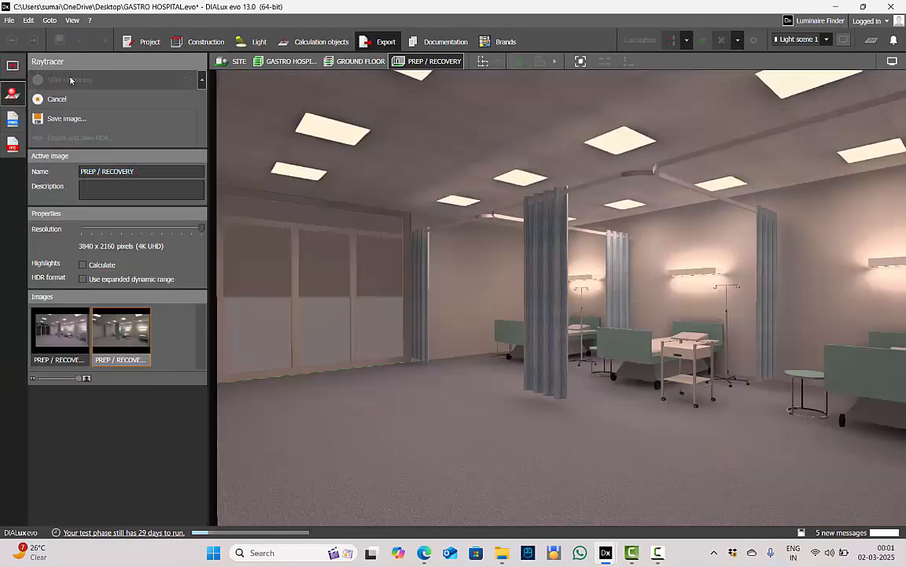